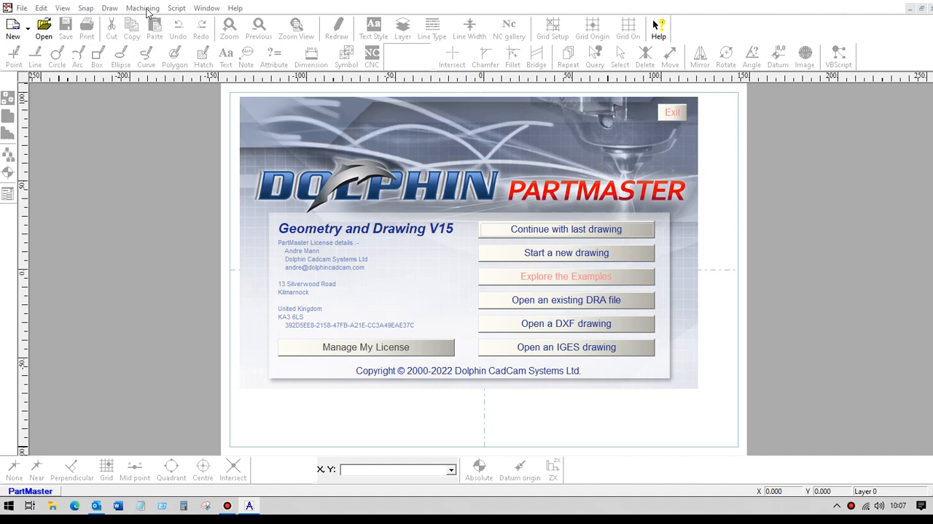
Start a new drawing and place a point at X25 measured from the absolute datum.
left_click(538, 253)
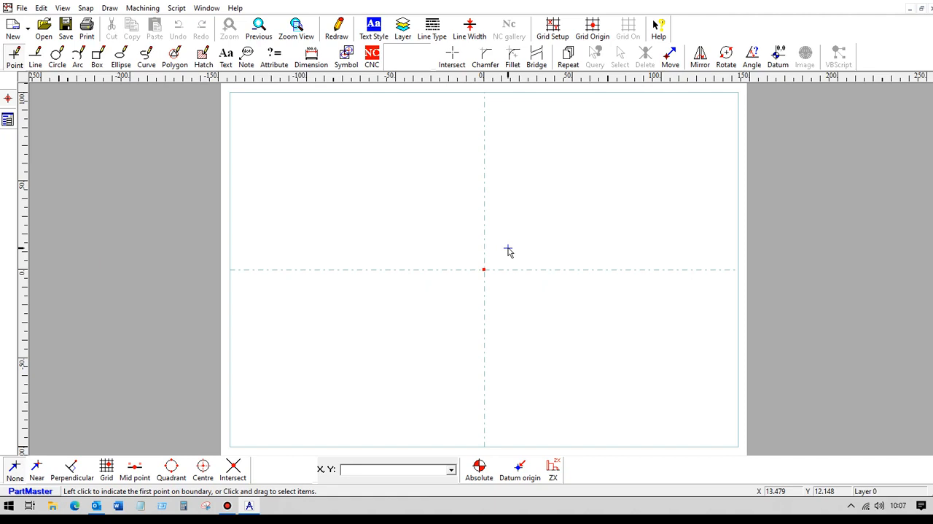
left_click(15, 57)
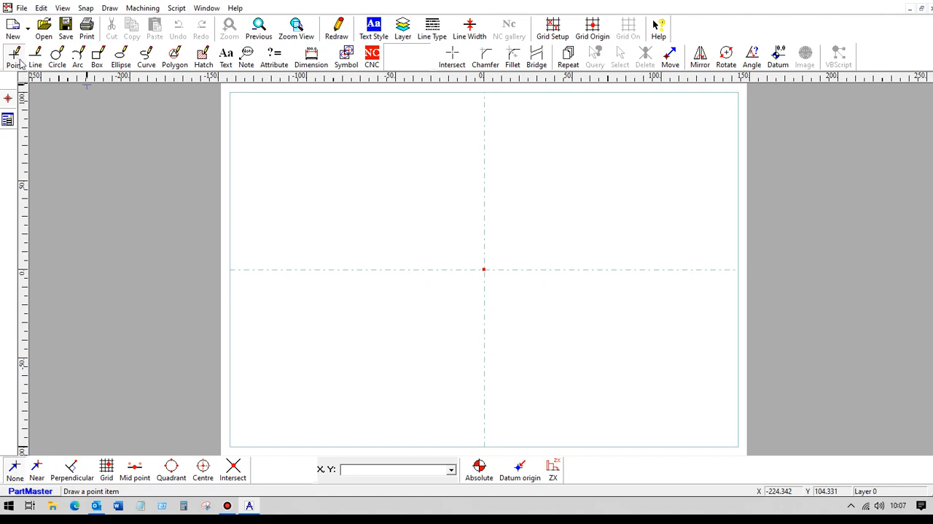
left_click(357, 469)
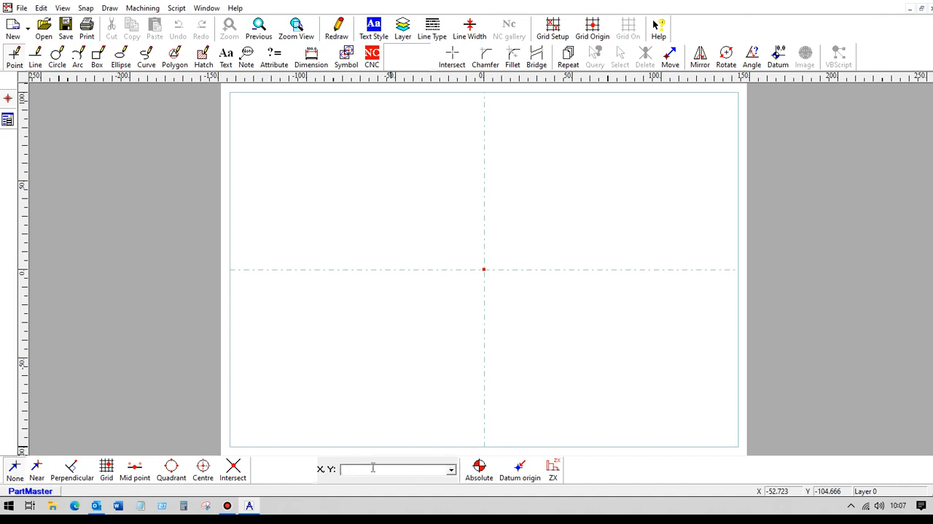
left_click(481, 471)
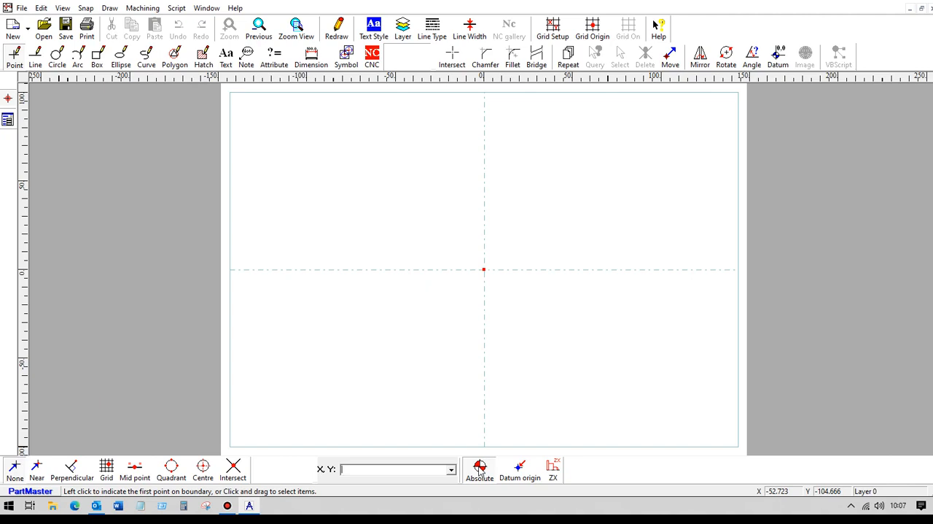
left_click(519, 470)
type("x25")
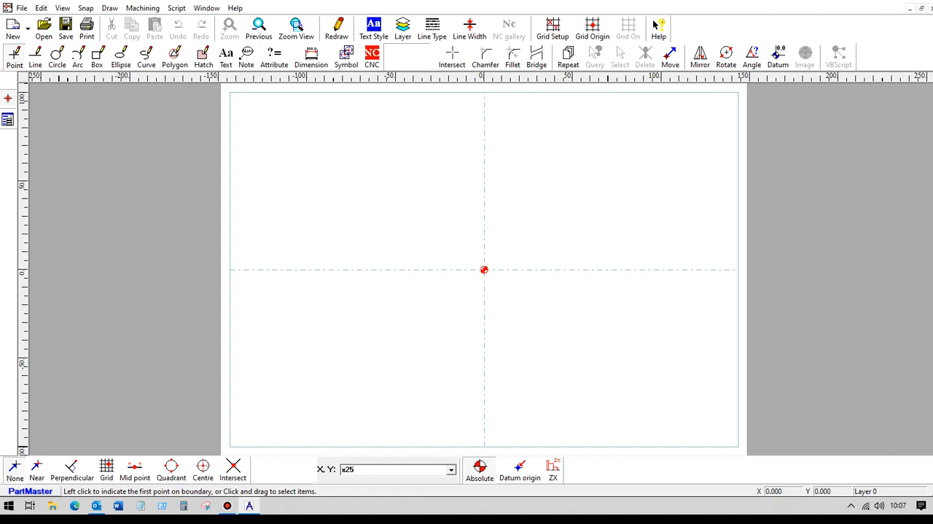
key("Return")
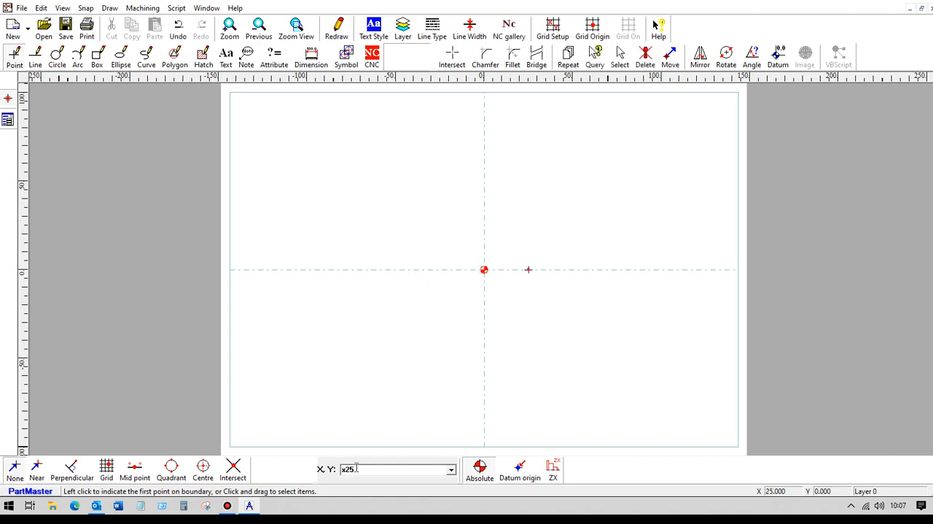
Place two more points at X50 and X65 and turn off absolute coordinates.
type("x30")
key("BackSpace")
key("BackSpace")
key("BackSpace")
key("BackSpace")
key("BackSpace")
type("50")
key("Return")
key("BackSpace")
key("BackSpace")
type("65")
key("Return")
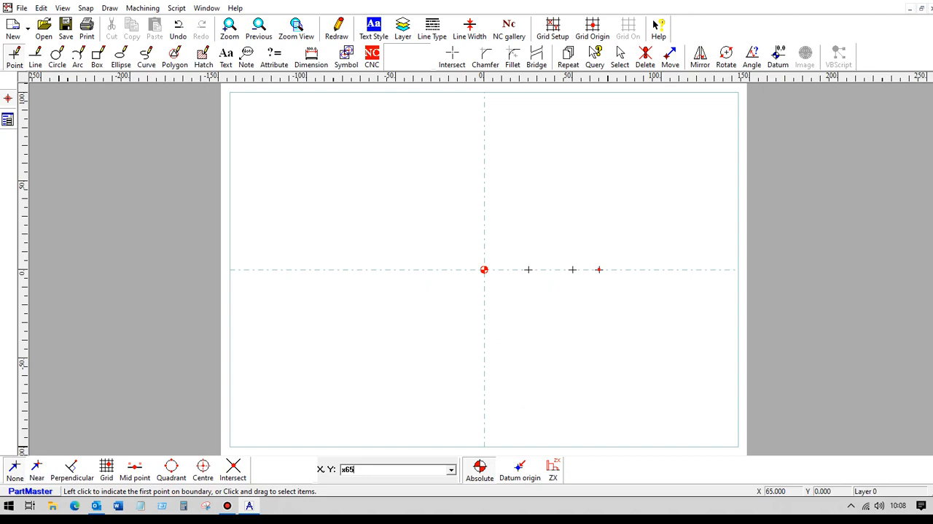
left_click(480, 471)
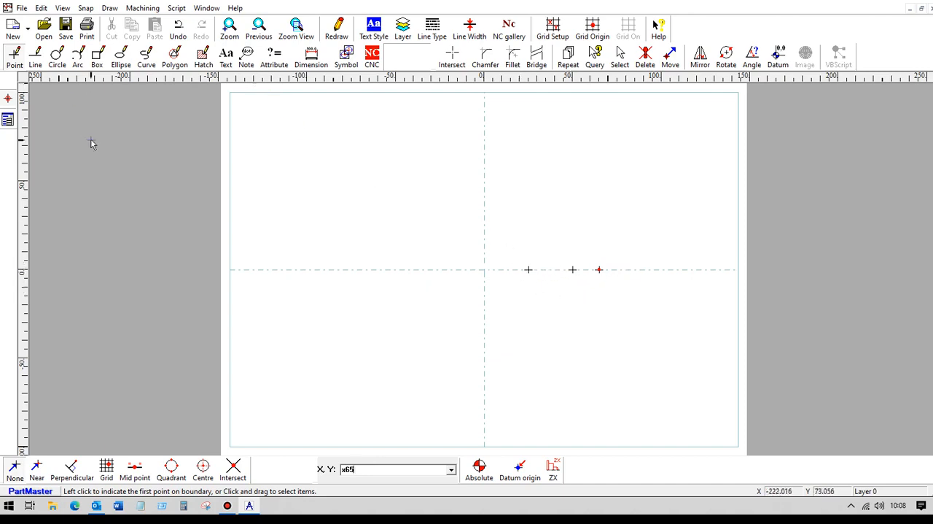
Begin an NC point pattern with a Z surface of 25 mm and a depth of 10 mm.
left_click(373, 57)
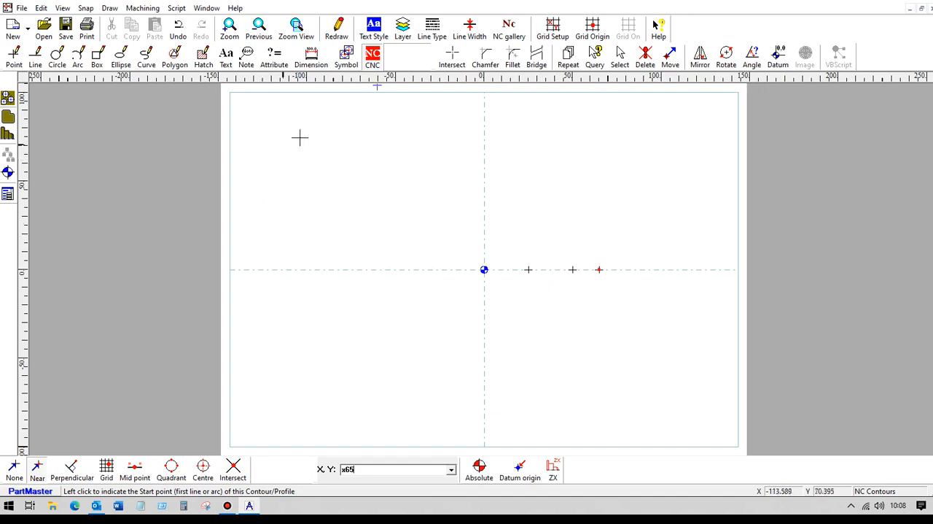
left_click(8, 98)
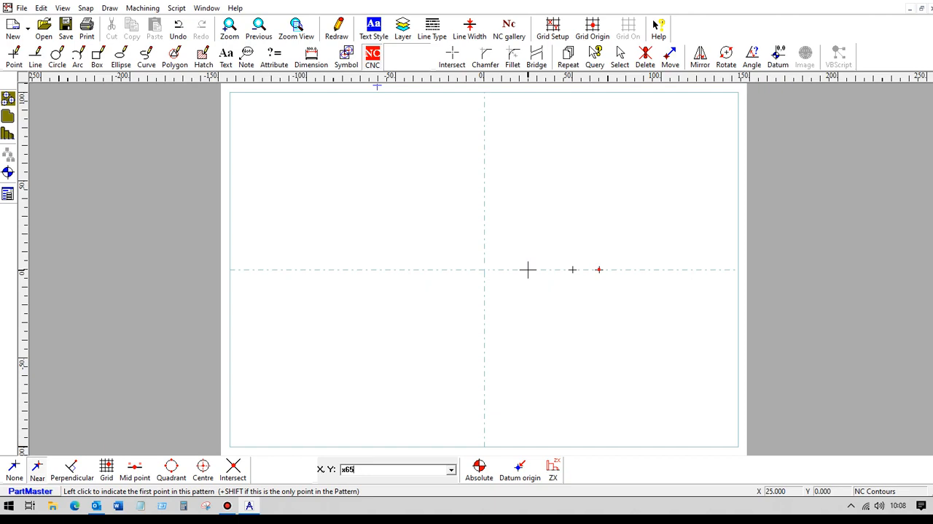
key("Return")
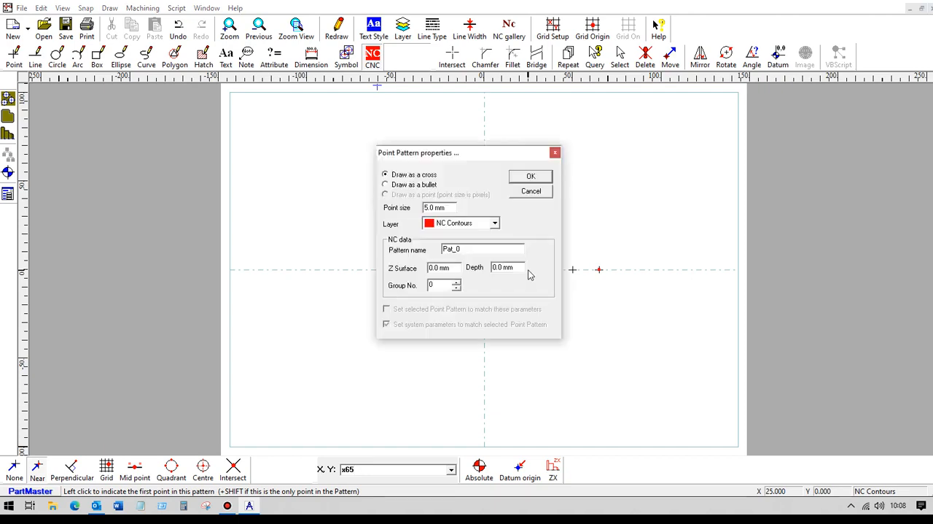
left_click_drag(453, 268, 422, 271)
type("25")
left_click_drag(519, 267, 481, 269)
type("10")
left_click(530, 181)
Add the points at X25, X50 and X65 to the pattern in order and finish it on the last one.
left_click(527, 270)
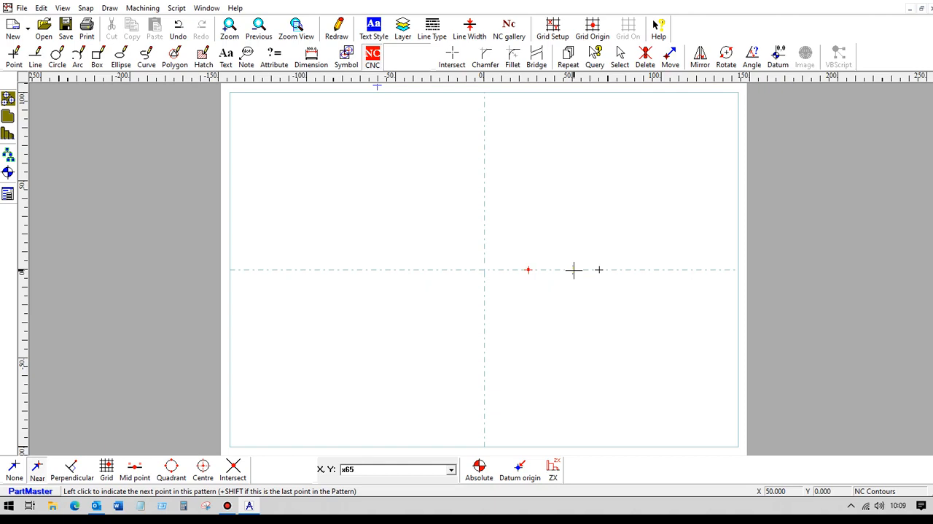
left_click(573, 269)
left_click(598, 271)
left_click(600, 269, "shift")
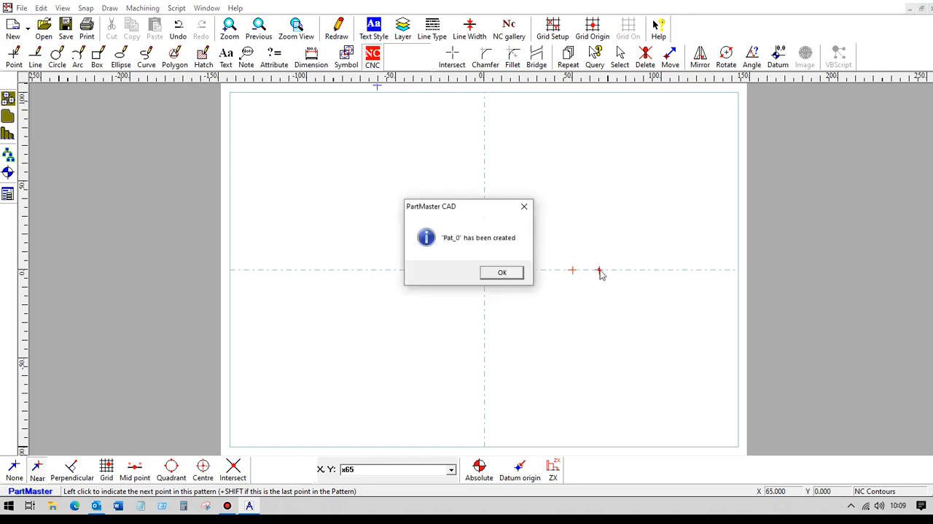
left_click(510, 274)
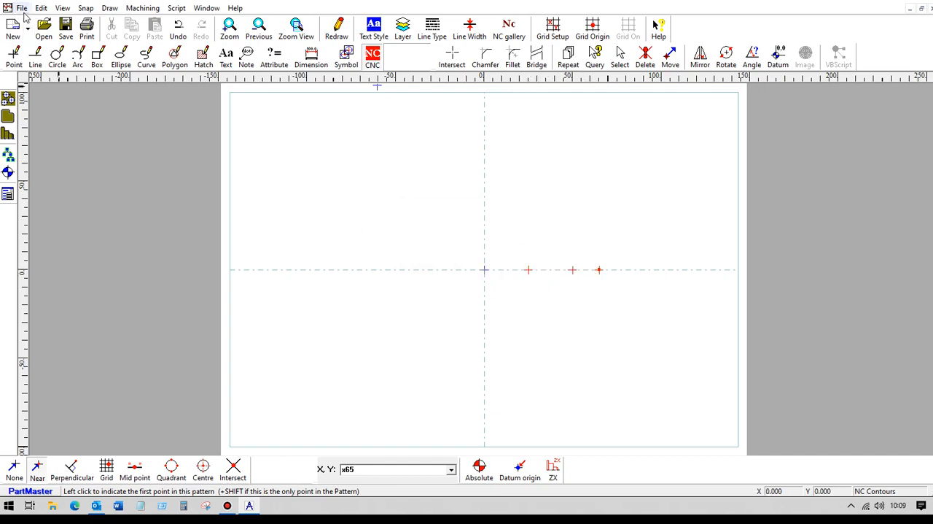
Save the drawing as tube2 in the Drawings folder.
left_click(21, 8)
left_click(61, 90)
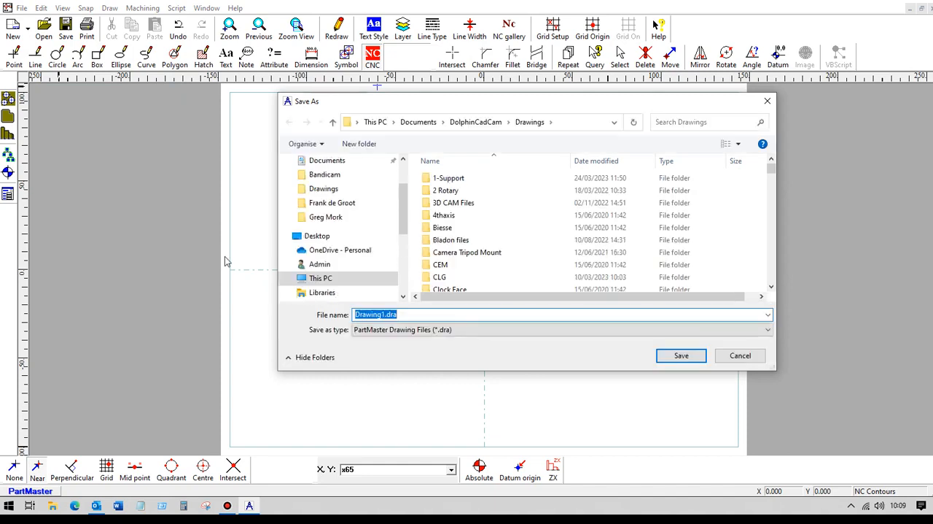
type("tube2")
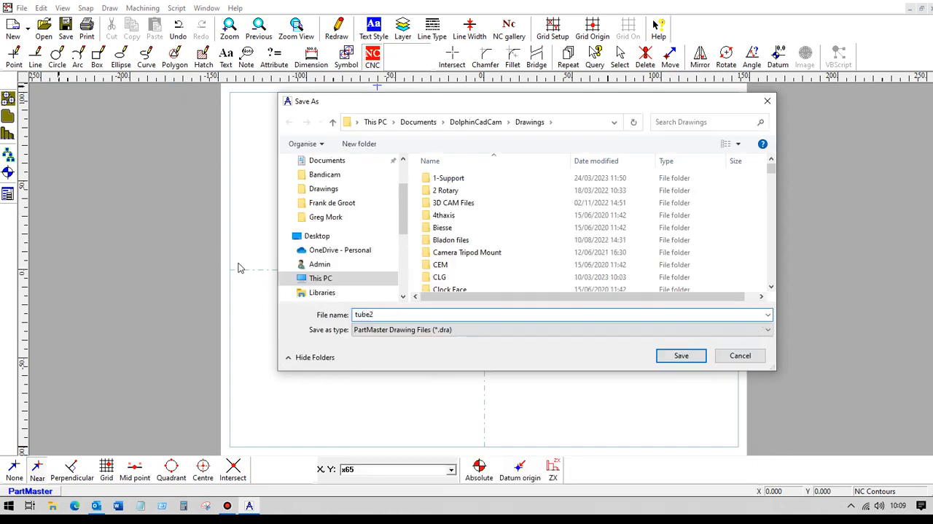
left_click(675, 357)
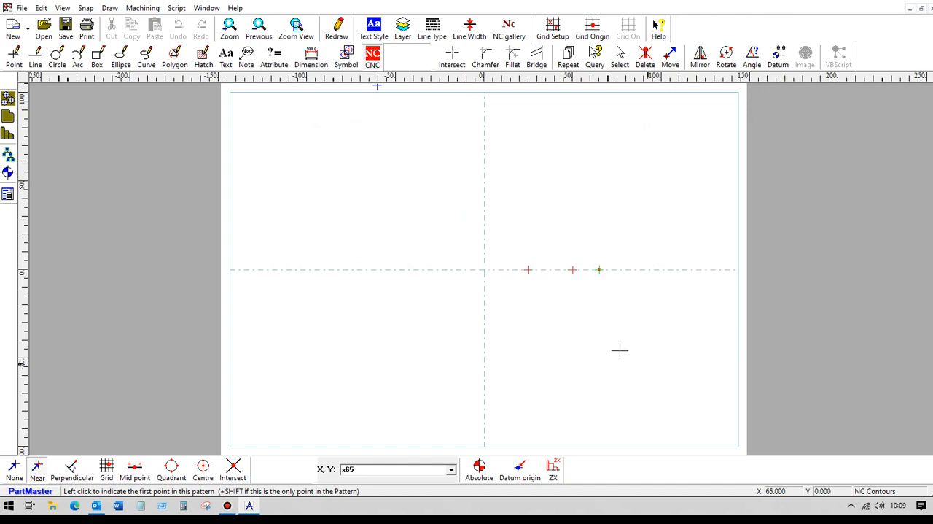
Open the drawing in the Milling Module and accept the machine setup with home Z and clearplane at 50 mm.
left_click(152, 10)
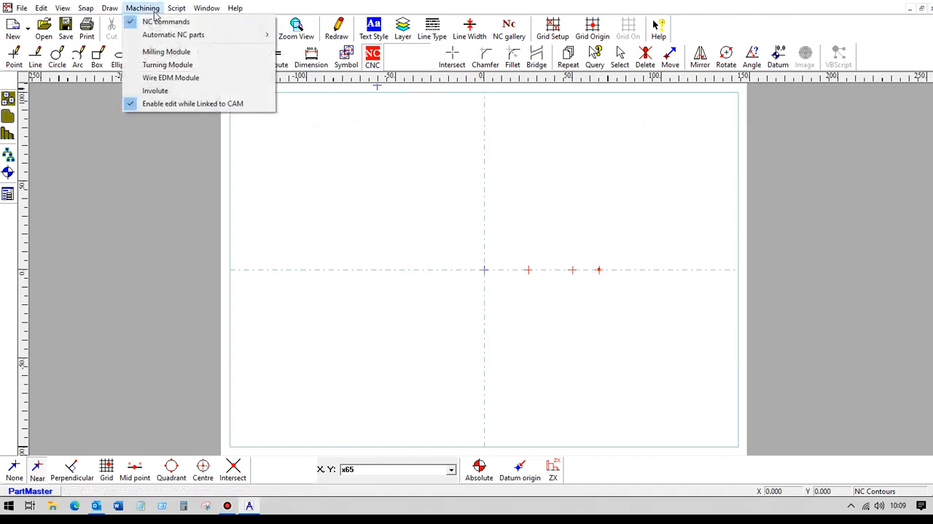
left_click(165, 53)
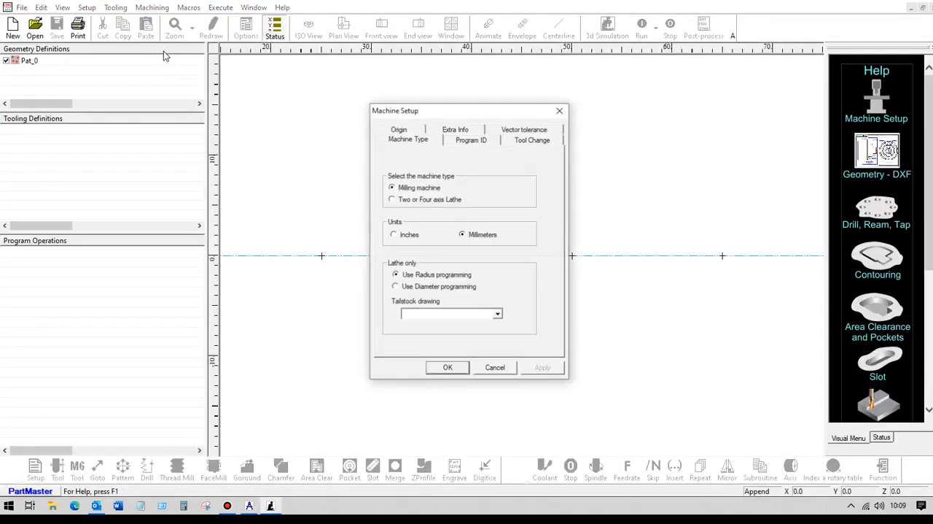
left_click(525, 143)
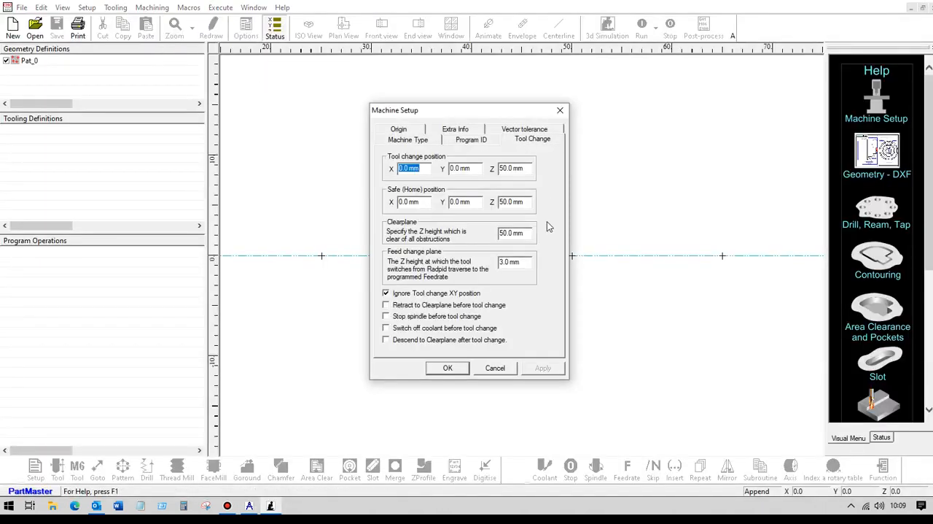
left_click(522, 202)
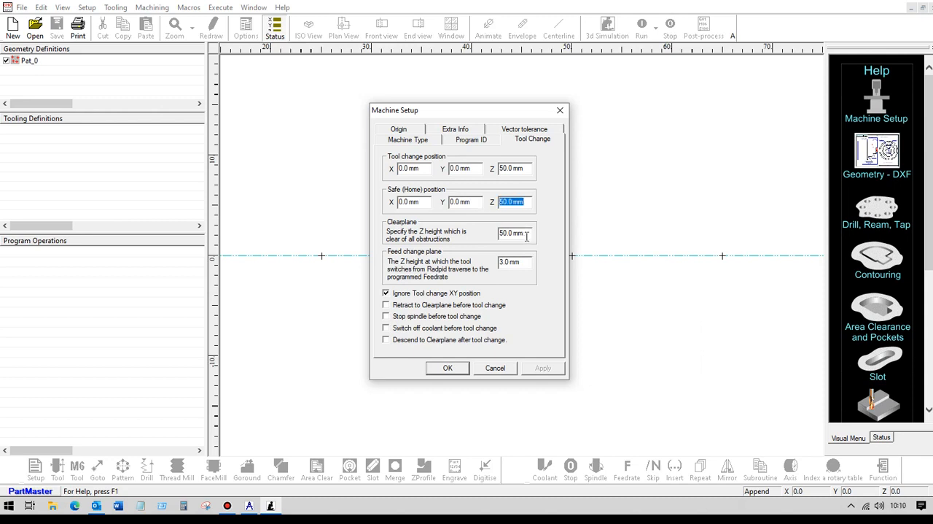
left_click(526, 233)
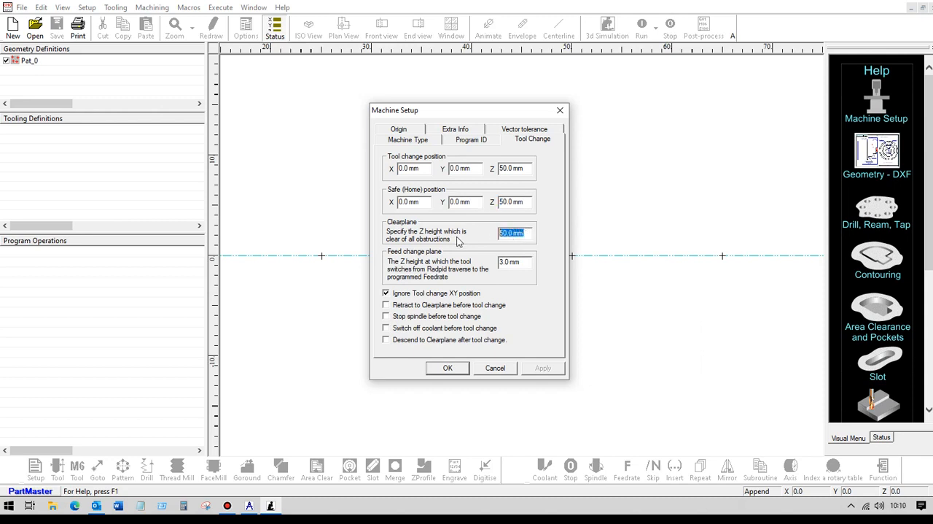
left_click(447, 368)
Define a 10 mm drill as tool 1 and select it at 1000 rpm with a 200 mm/min feedrate.
left_click(309, 29)
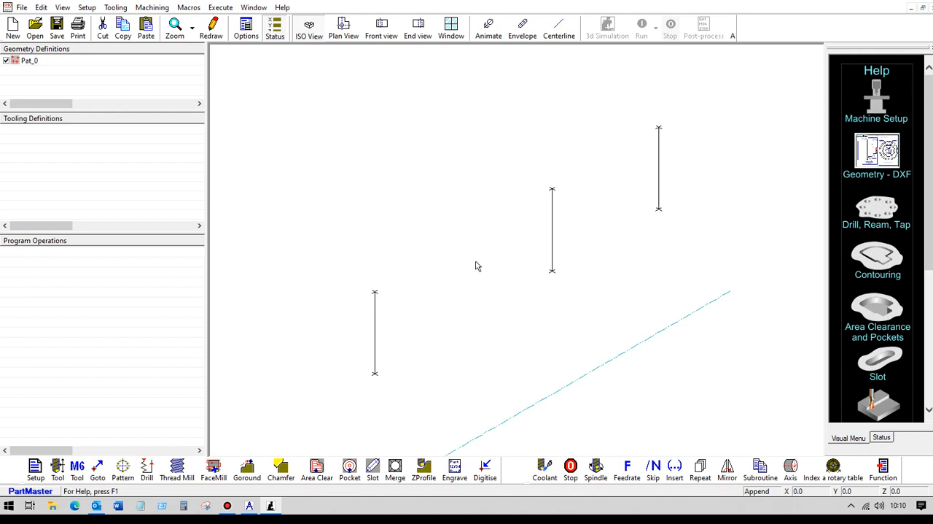
left_click(57, 469)
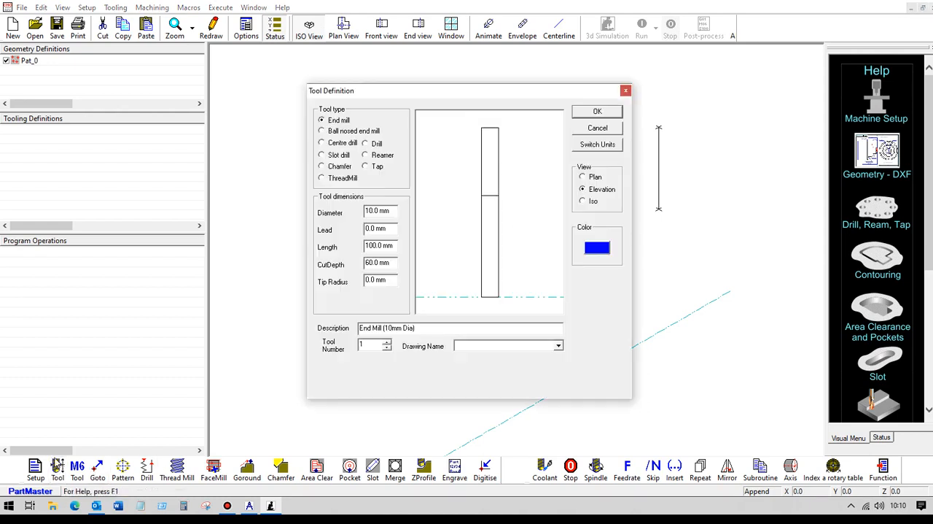
left_click(366, 145)
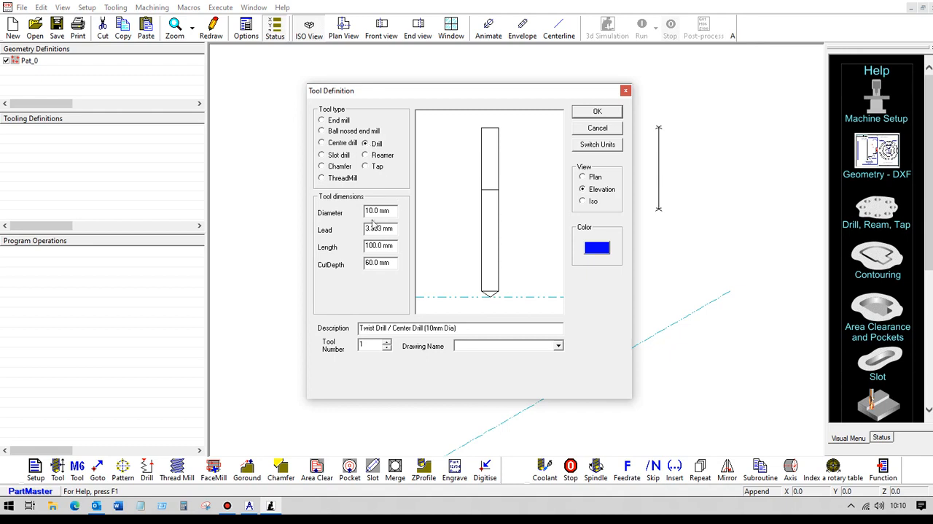
left_click(595, 111)
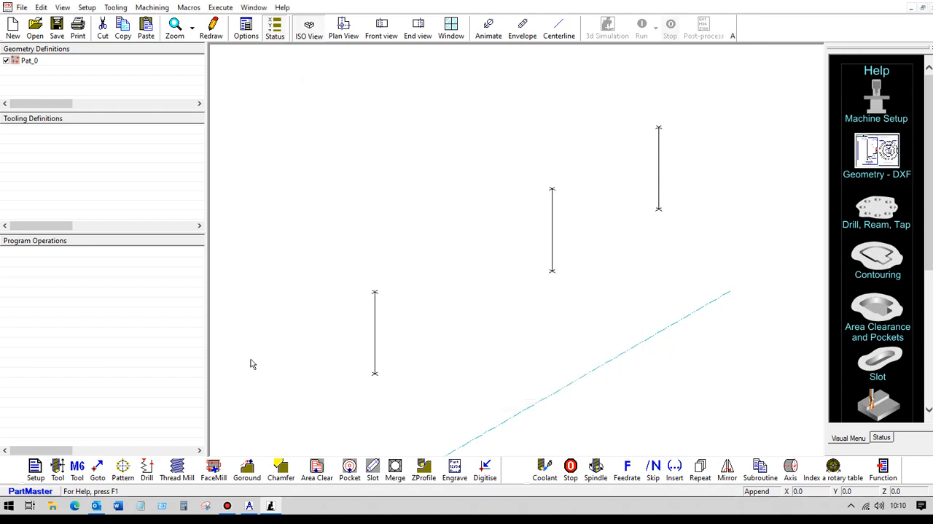
left_click(78, 468)
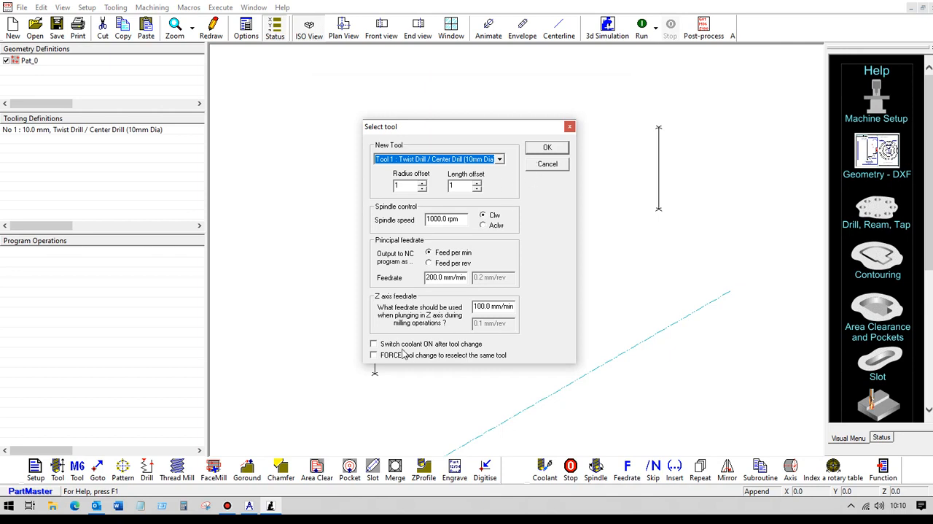
left_click(545, 149)
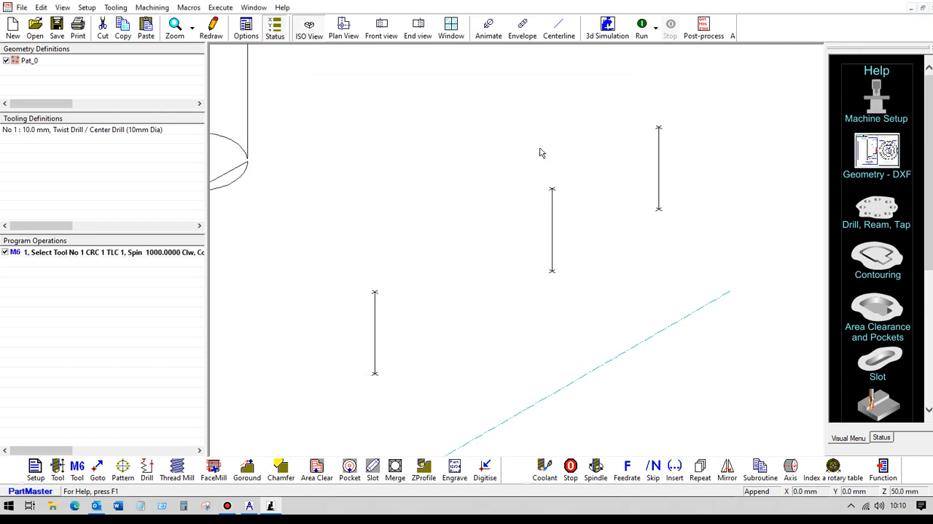
Peck-drill the three-point pattern 10 mm deep from the 25 mm work surface with an increased number of pecks, and run the program.
scroll(415, 183, "down", 2)
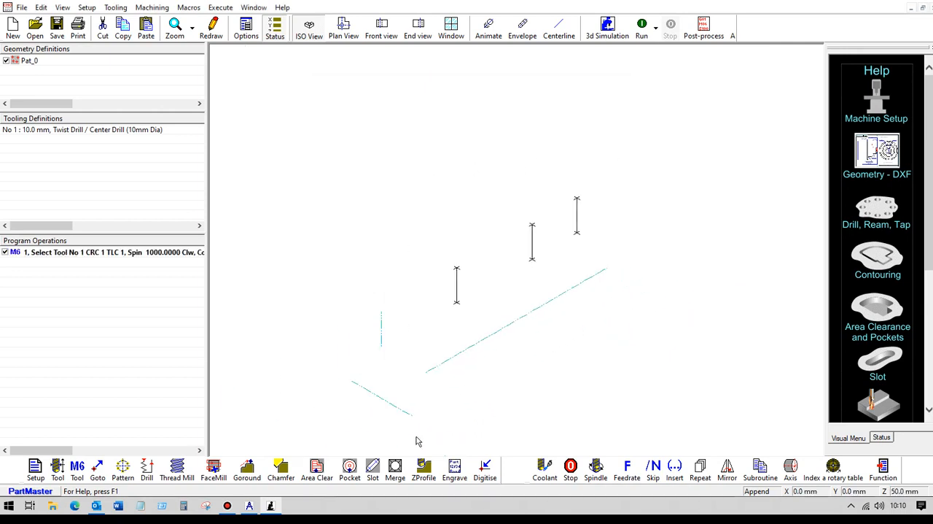
left_click(146, 470)
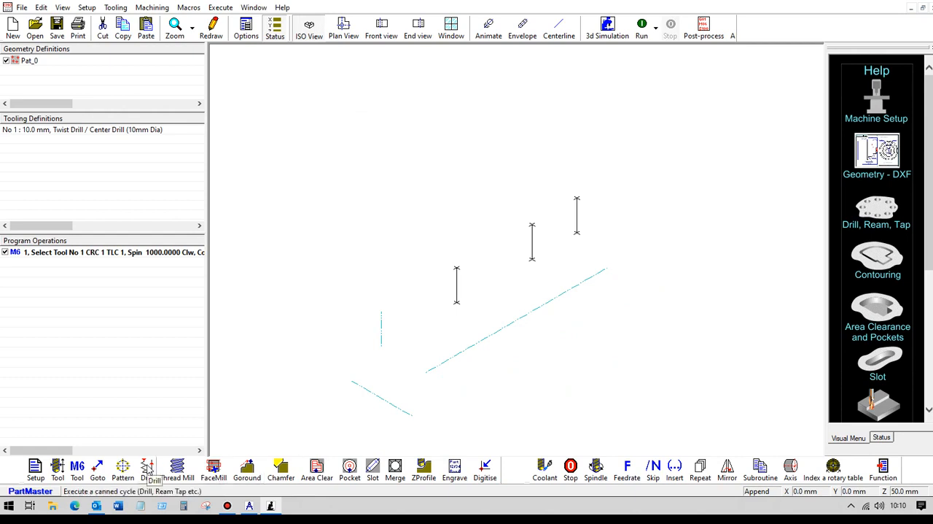
left_click(414, 188)
double_click(429, 297)
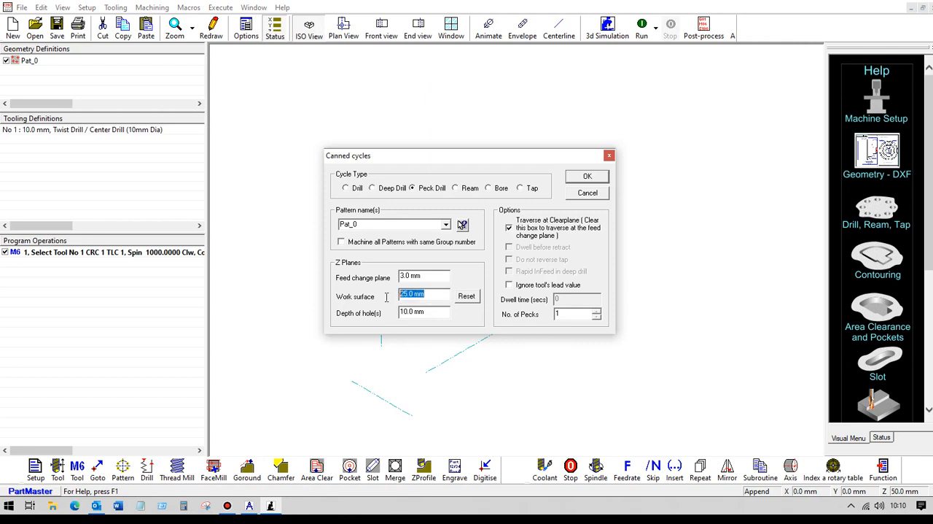
key("Tab")
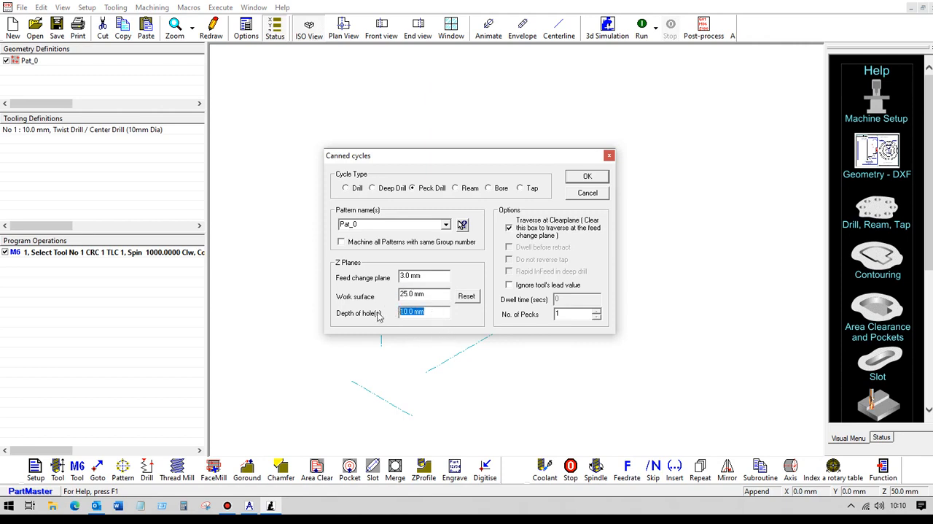
double_click(432, 292)
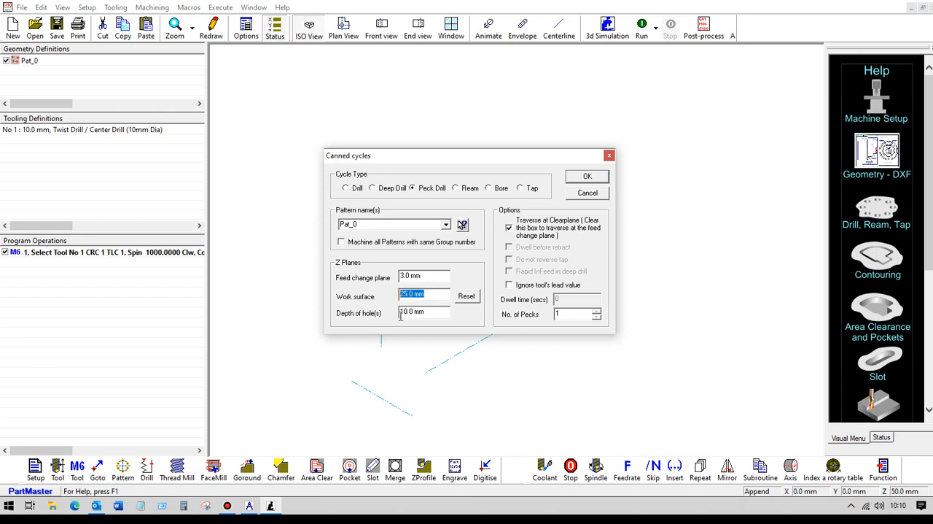
left_click(597, 311)
left_click(578, 178)
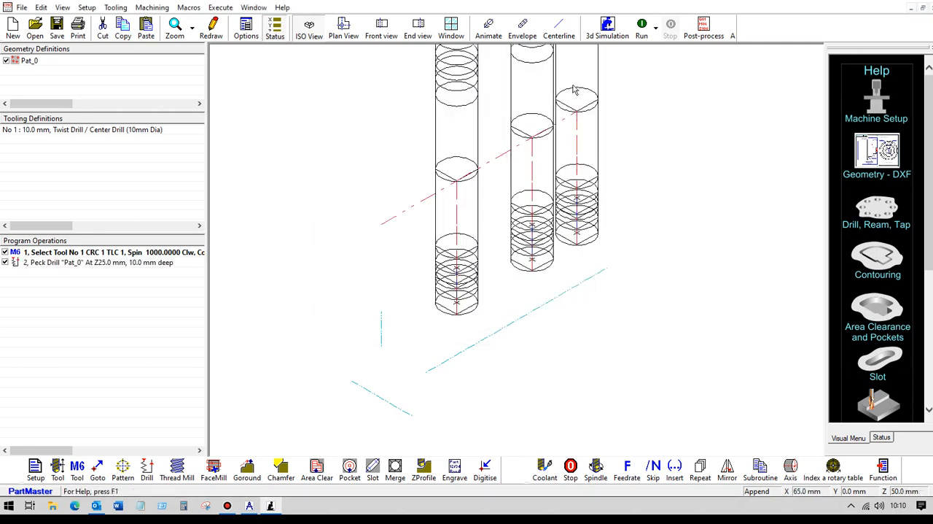
left_click(641, 29)
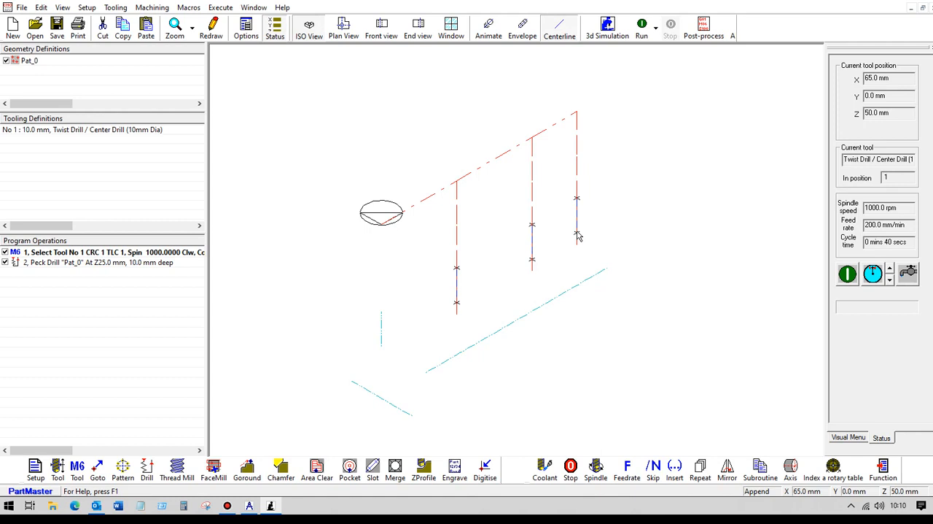
Add a rotary table index of 90 degrees about the A axis, incremental and counter-clockwise.
left_click(835, 468)
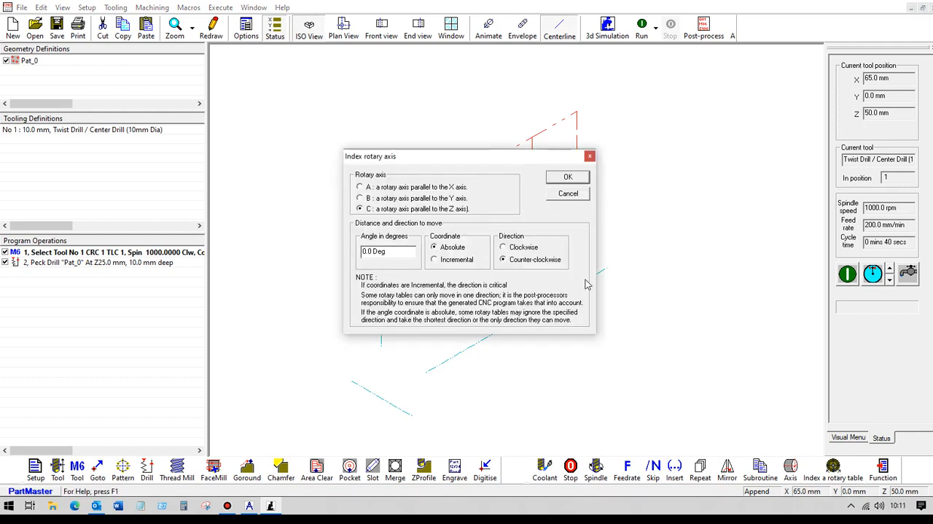
left_click(360, 187)
left_click_drag(391, 251, 344, 252)
type("90")
left_click(439, 261)
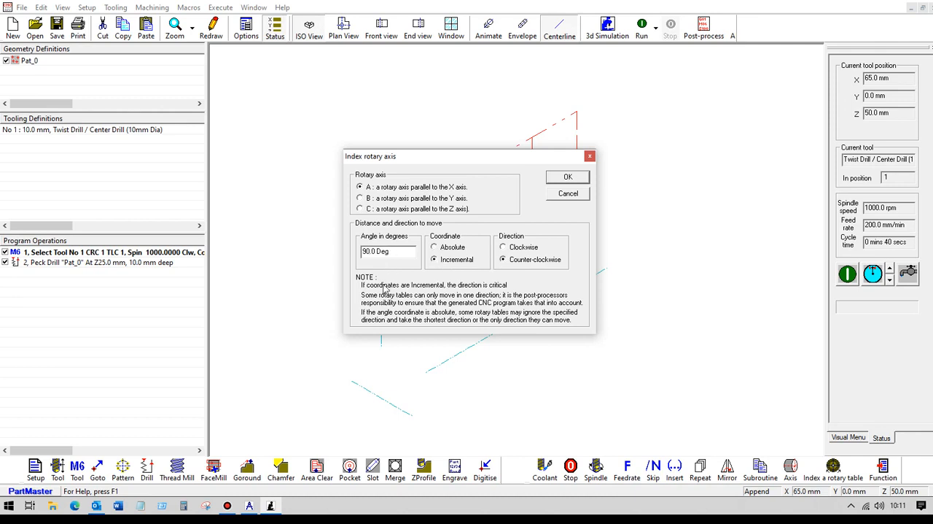
left_click(567, 178)
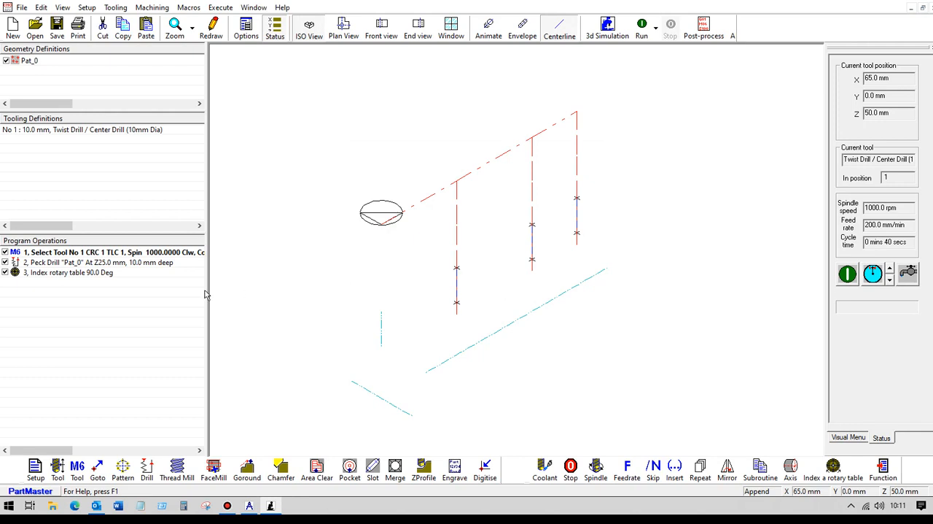
Copy the peck-drill operation and paste it after the rotary table index.
left_click(105, 273)
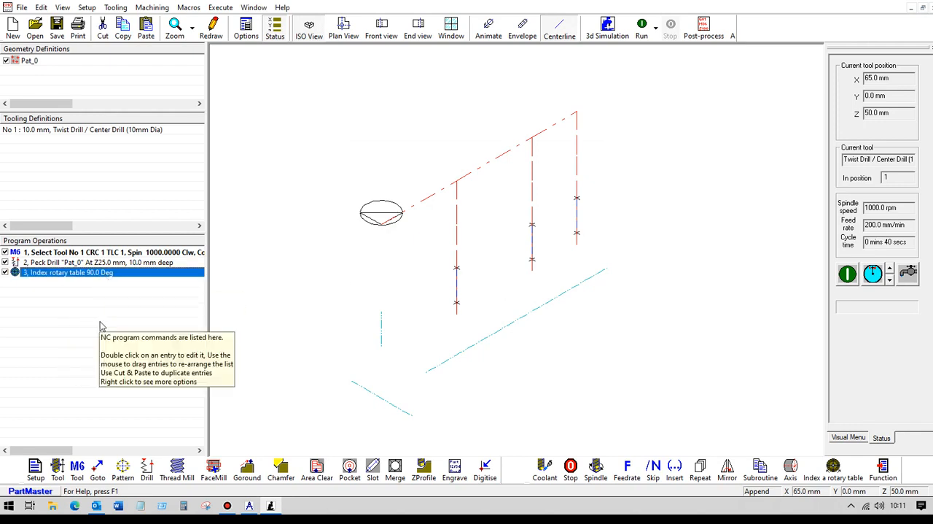
left_click(59, 264)
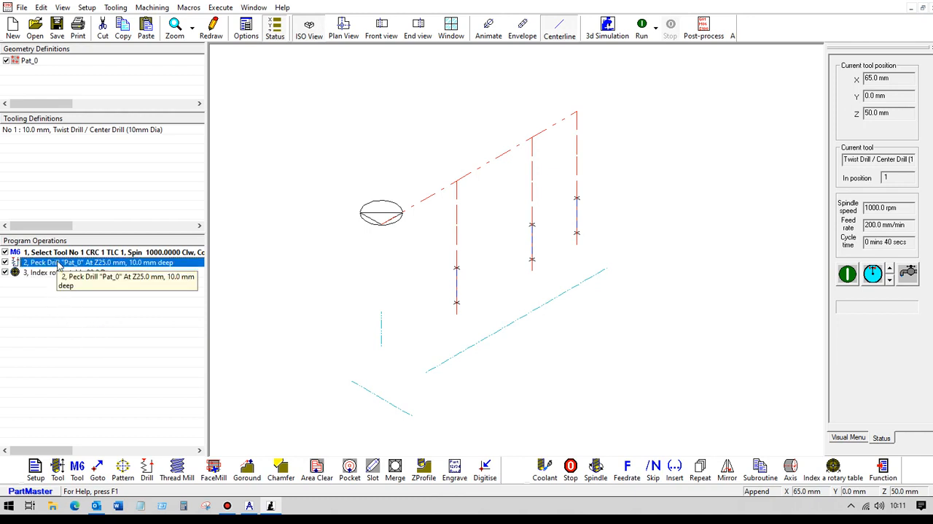
right_click(60, 265)
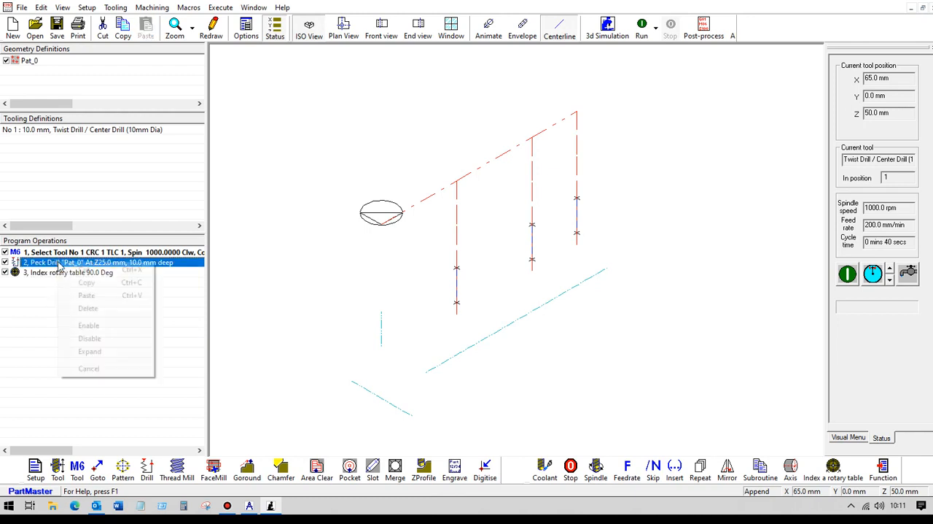
left_click(85, 283)
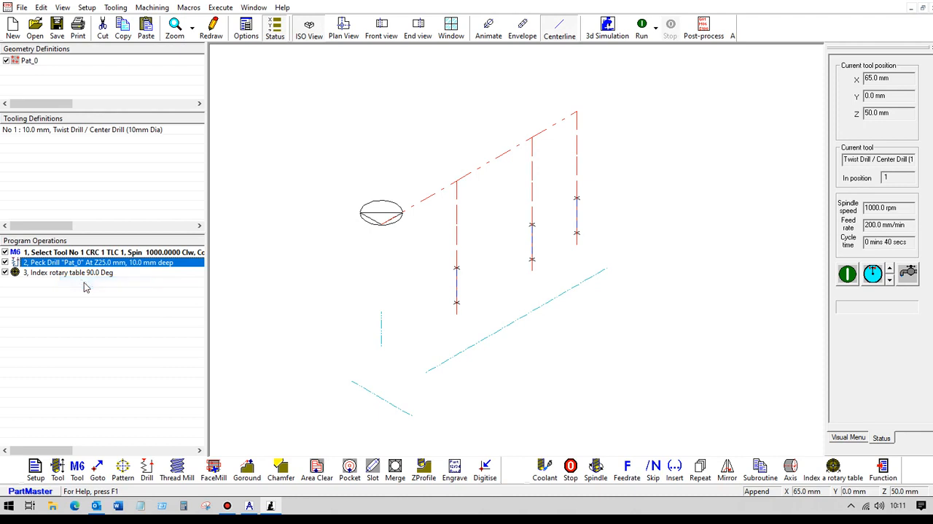
left_click(74, 347)
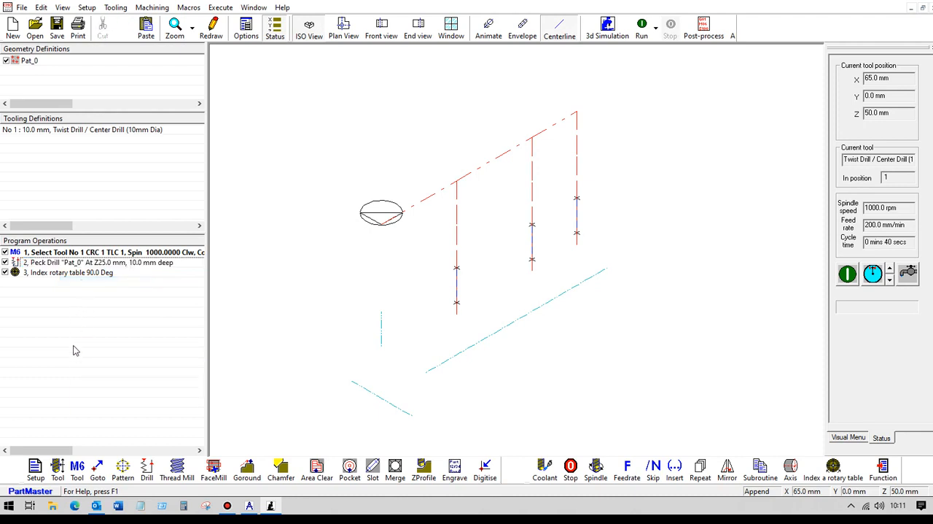
right_click(70, 307)
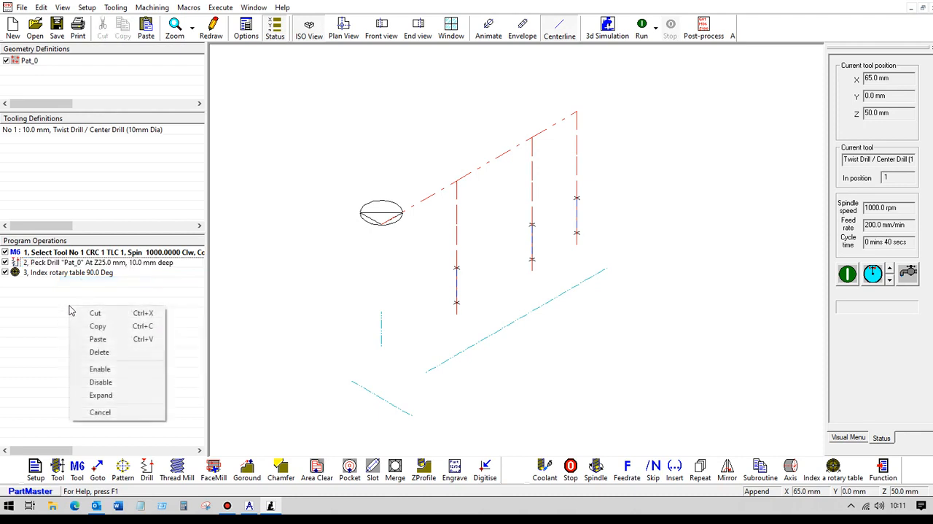
left_click(91, 340)
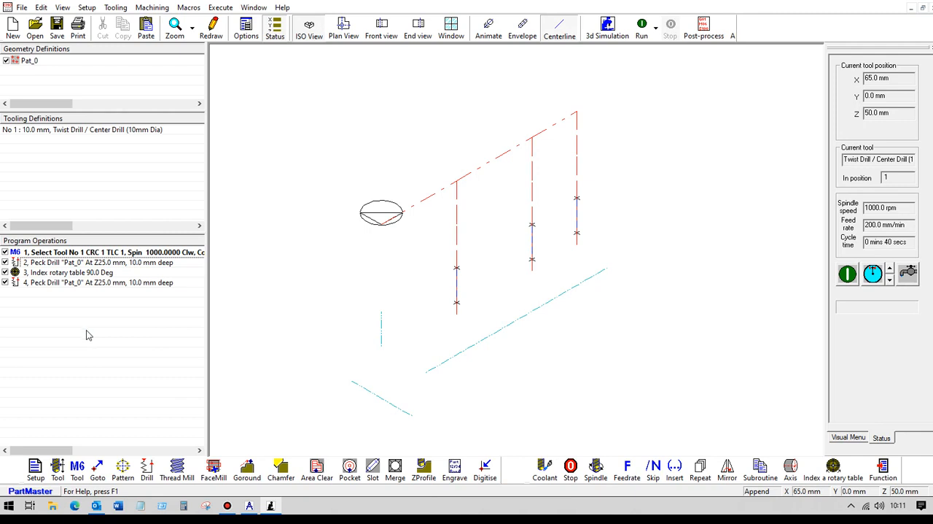
left_click(138, 266)
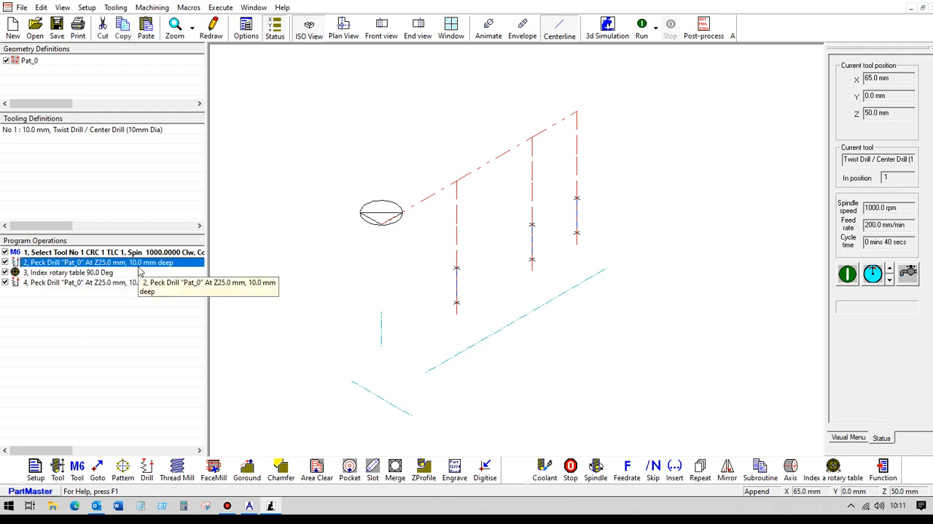
left_click(102, 275)
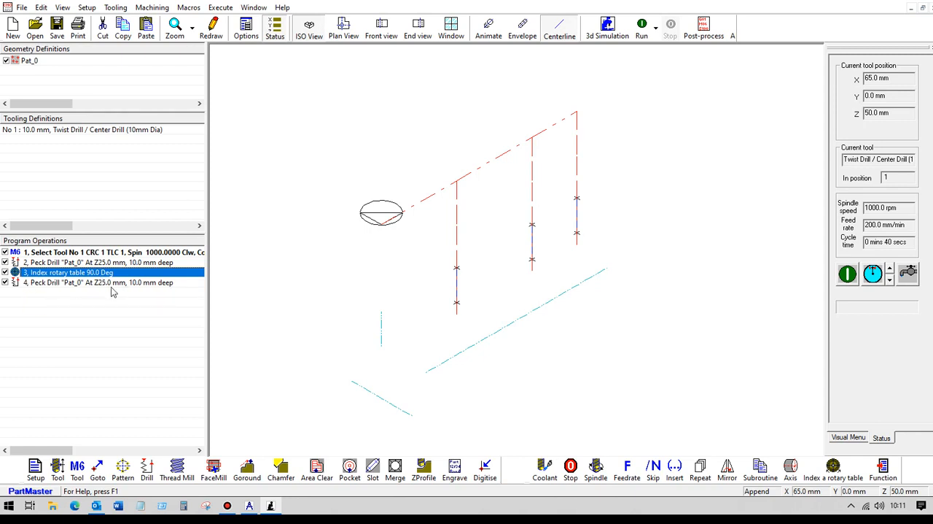
left_click(58, 336)
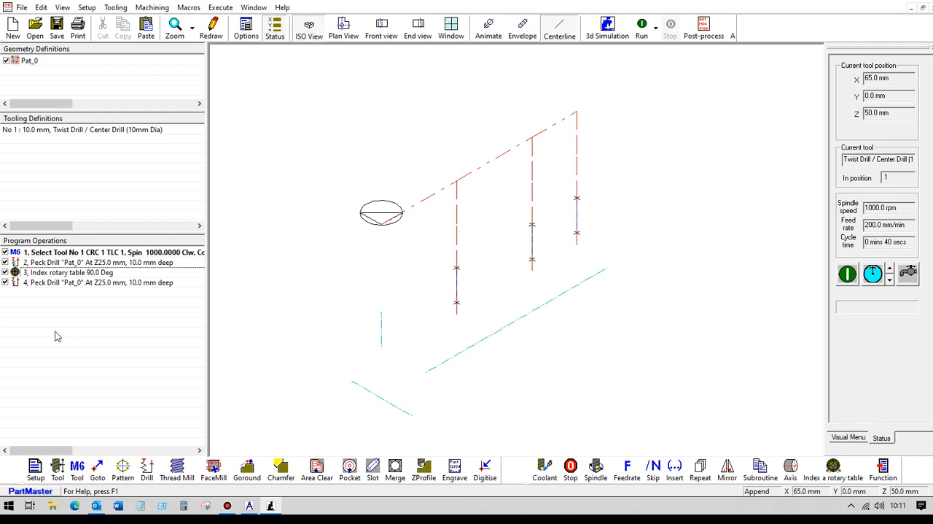
Copy the rotary table index together with the peck drill after it, and paste the pair twice at the end of the program.
left_click(51, 274)
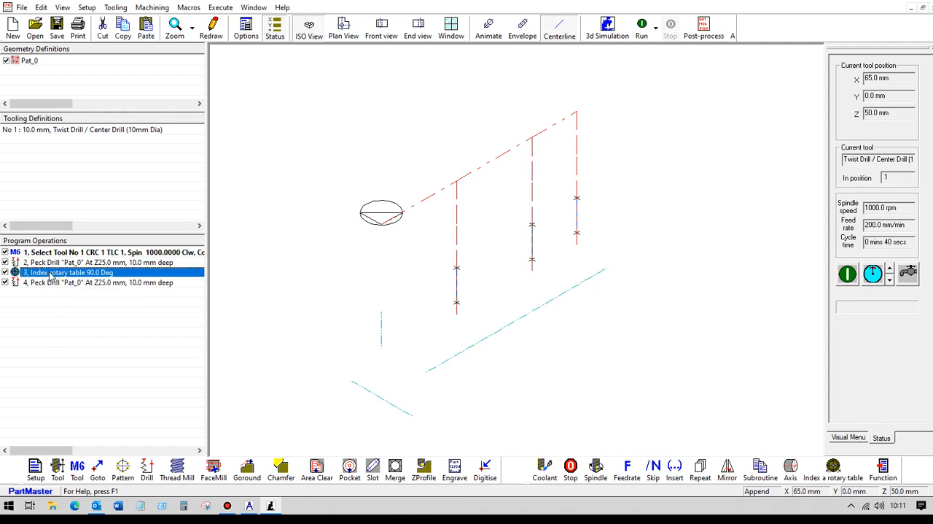
left_click(52, 285, "shift")
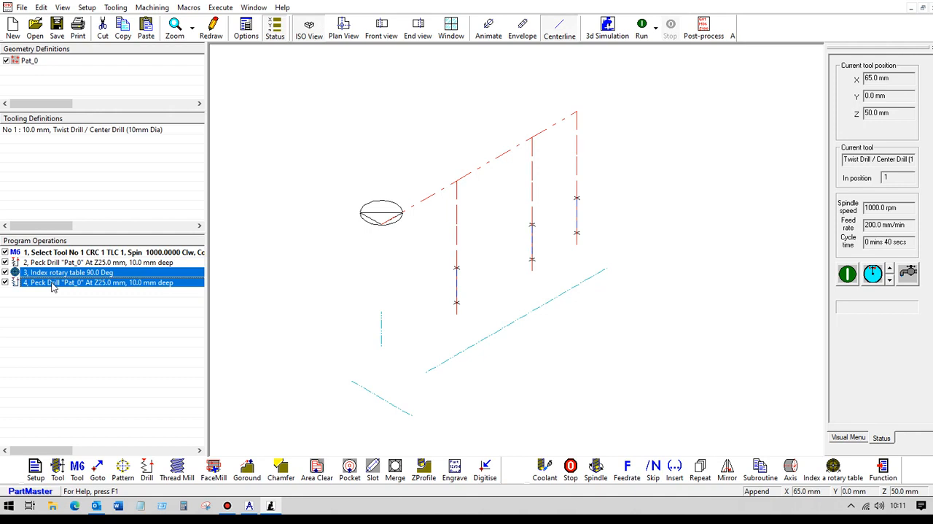
right_click(52, 287)
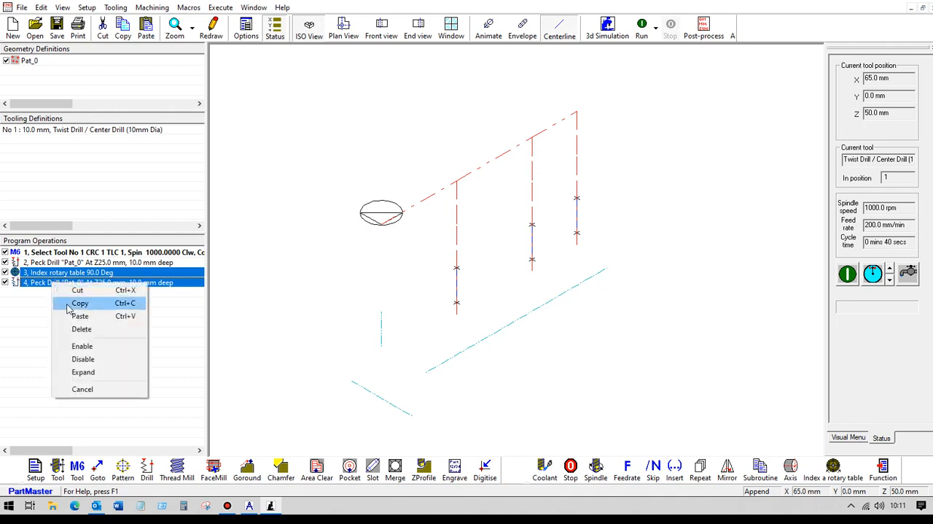
left_click(80, 303)
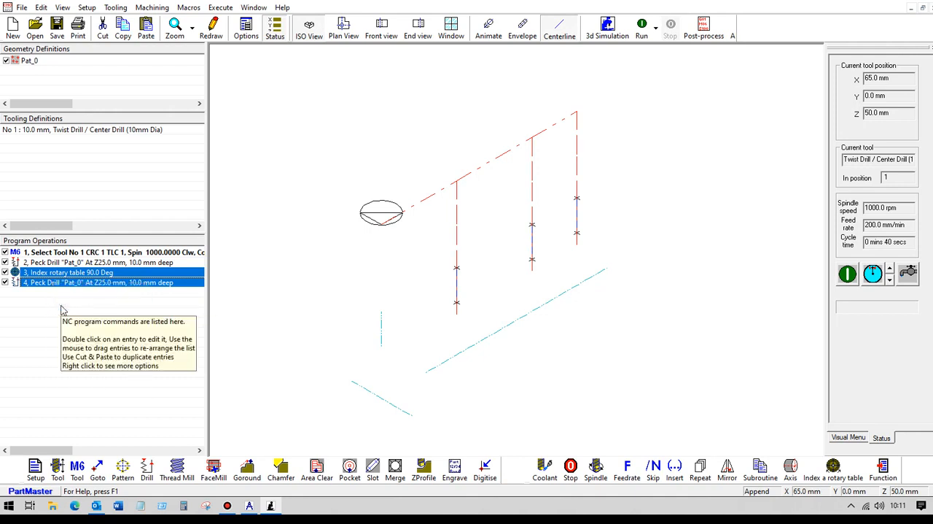
left_click(62, 309)
right_click(62, 310)
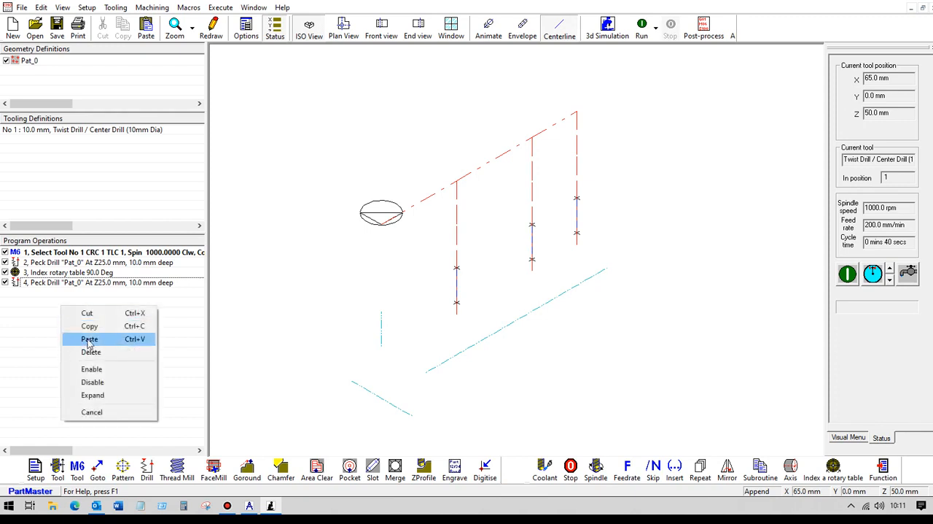
left_click(87, 337)
right_click(72, 327)
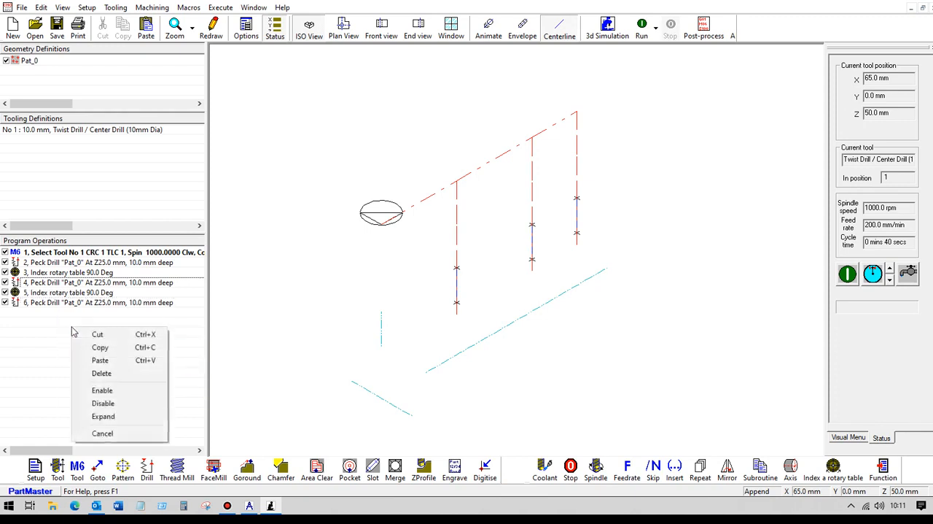
left_click(98, 361)
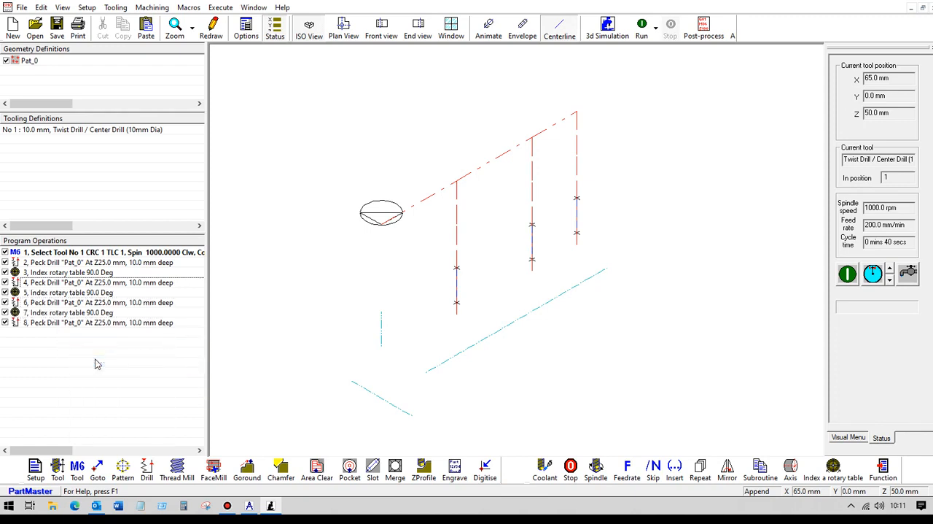
Review the sequence of alternating peck-drill and rotary-index operations in the program.
left_click(126, 264)
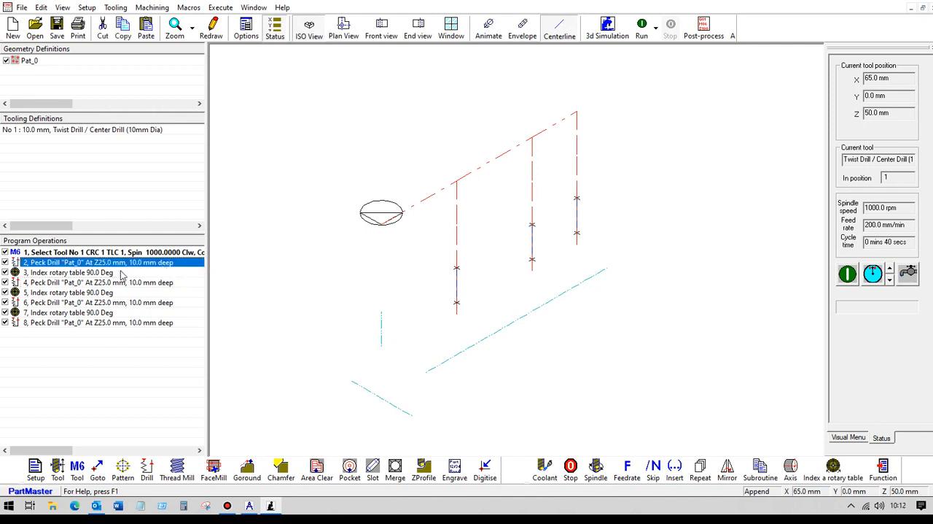
left_click(126, 274)
left_click(129, 282)
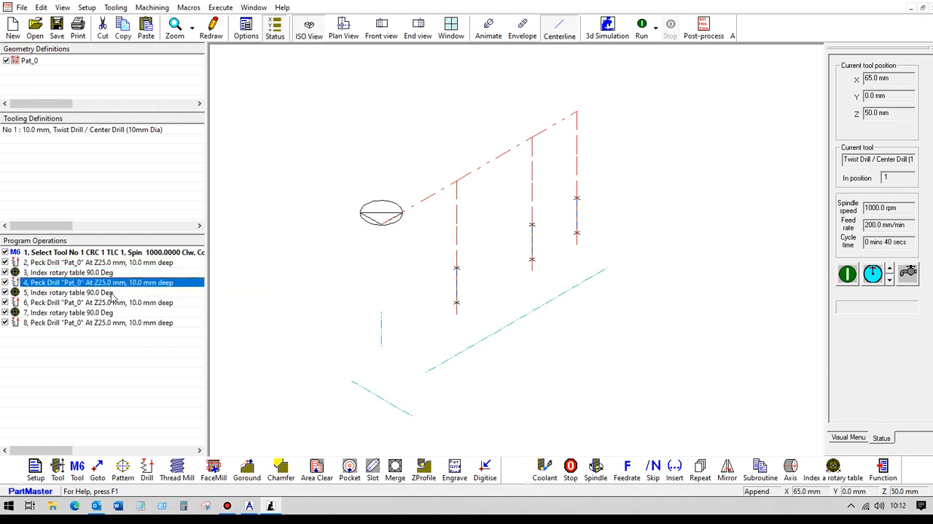
left_click(113, 292)
left_click(128, 302)
left_click(105, 312)
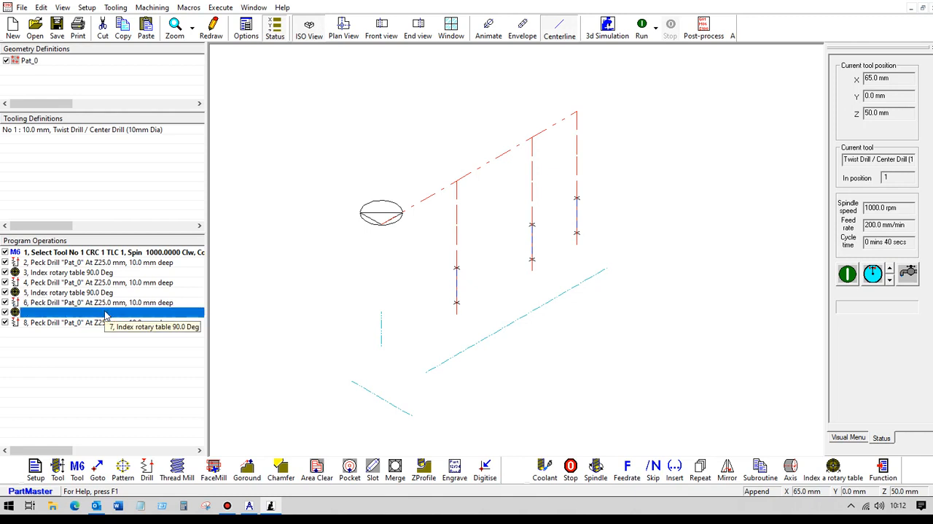
left_click(137, 323)
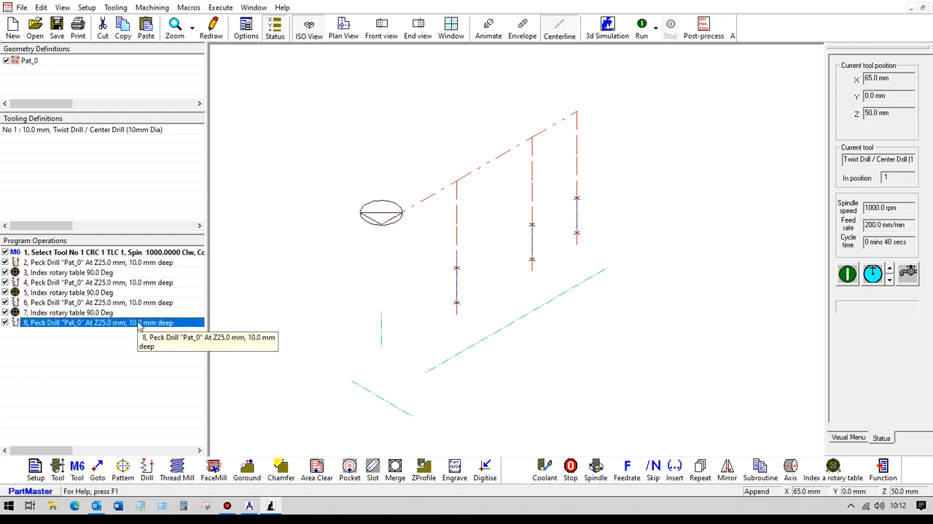
left_click(83, 272)
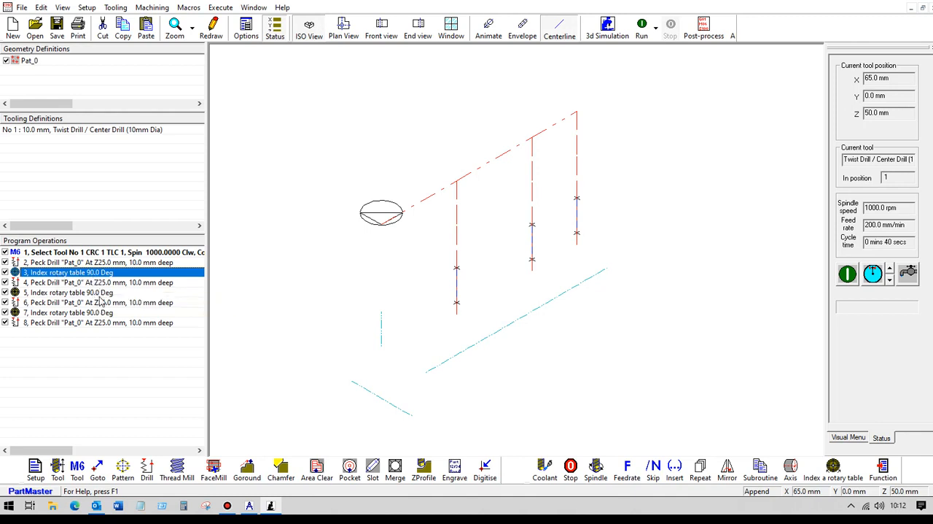
left_click(99, 292)
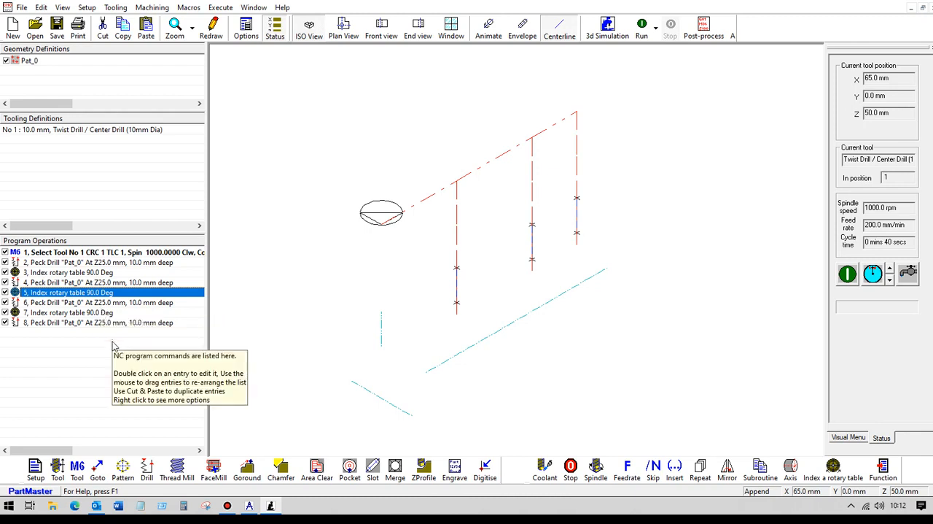
Generate the 3D simulation data file tube2.SIMDATA with the SM_Rotary A Axis.ppr machine simulator and open it in the simulation module.
left_click(608, 27)
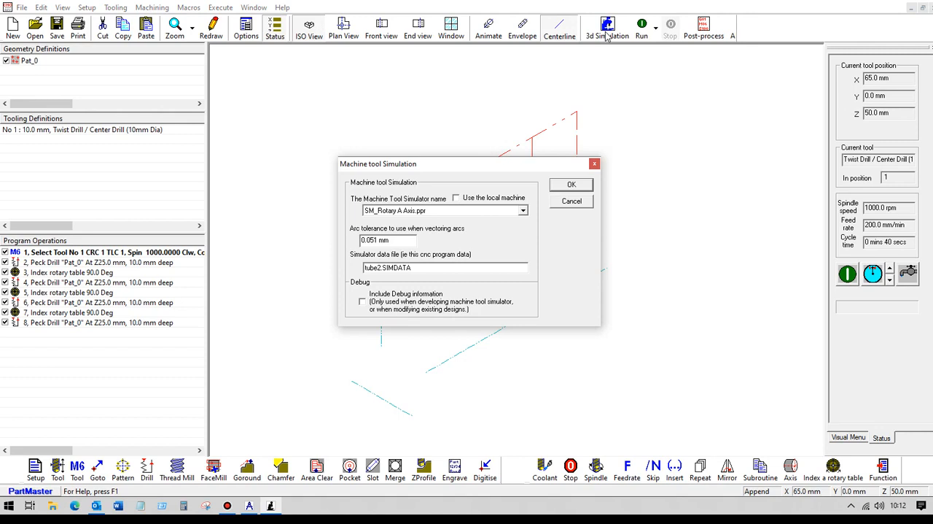
left_click(523, 210)
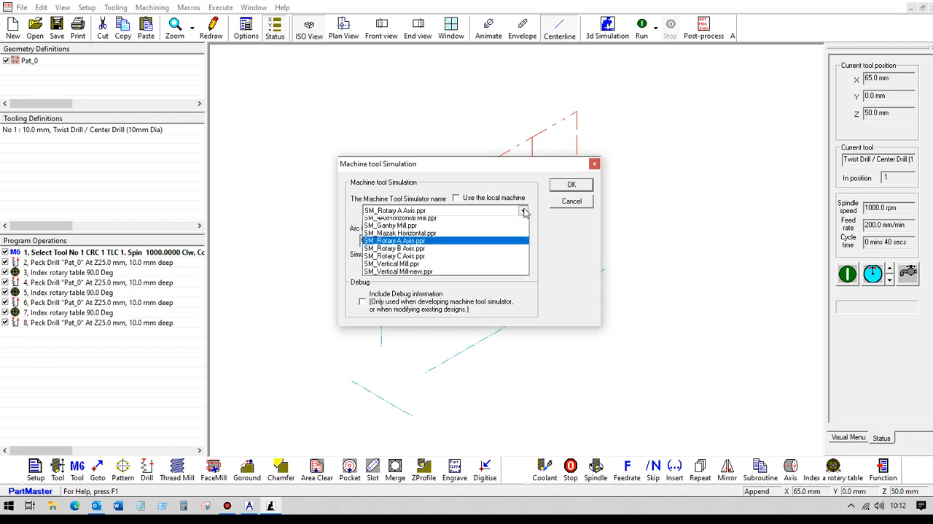
left_click(405, 245)
left_click(561, 187)
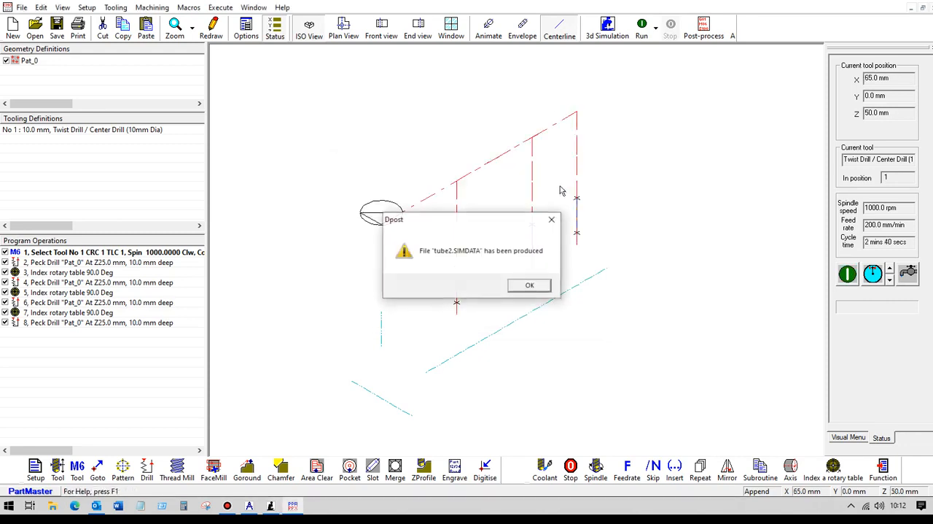
left_click(514, 286)
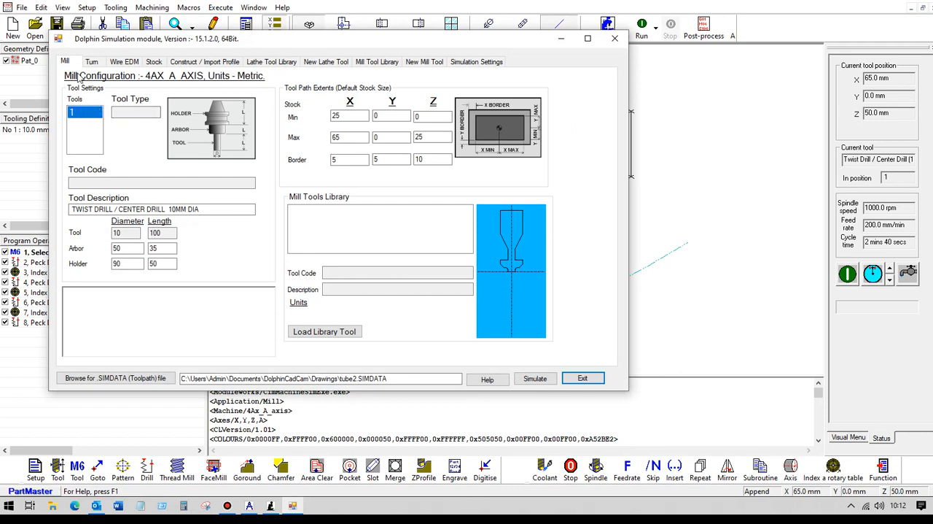
Define the simulation stock by size as an X-oriented bar with outside diameter 50, length 100 and face 100.
left_click(154, 62)
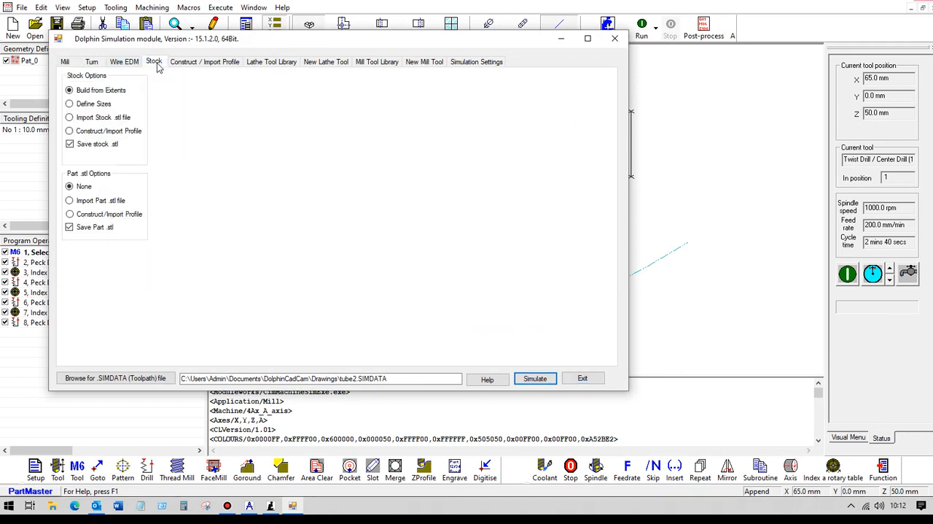
left_click(76, 105)
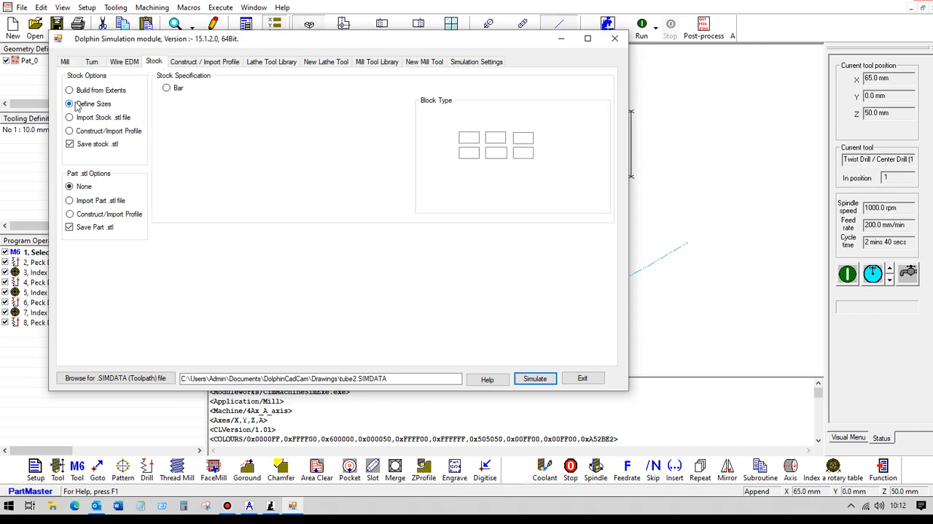
left_click(167, 87)
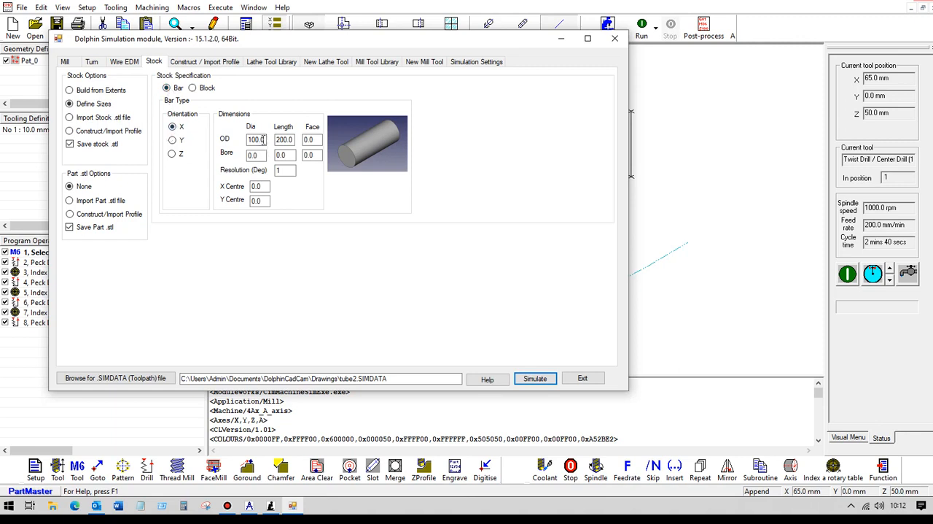
left_click_drag(264, 139, 225, 143)
type("50")
left_click_drag(293, 140, 245, 141)
type("100")
key("Tab")
type("10")
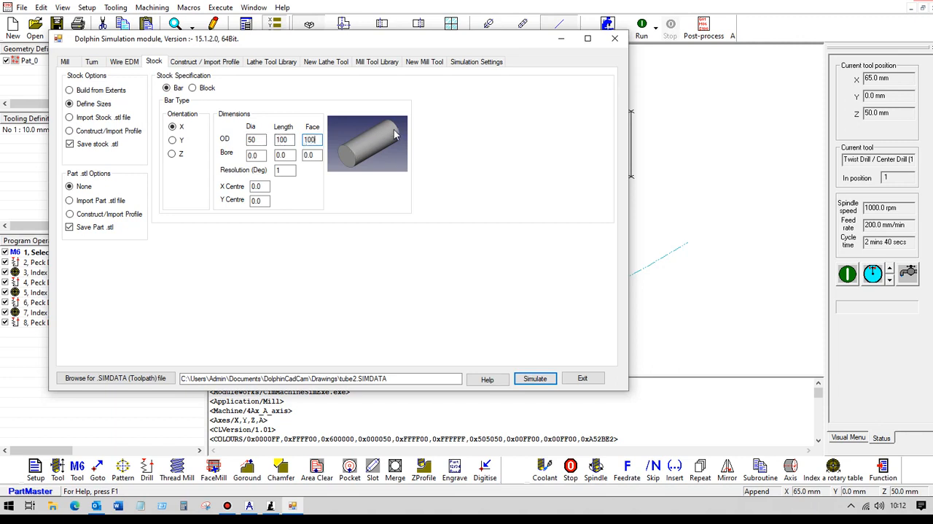
Give the bar stock a bore of diameter 40, length 100 and face 100.
key("Tab")
type("40")
left_click_drag(289, 156, 256, 157)
type("100")
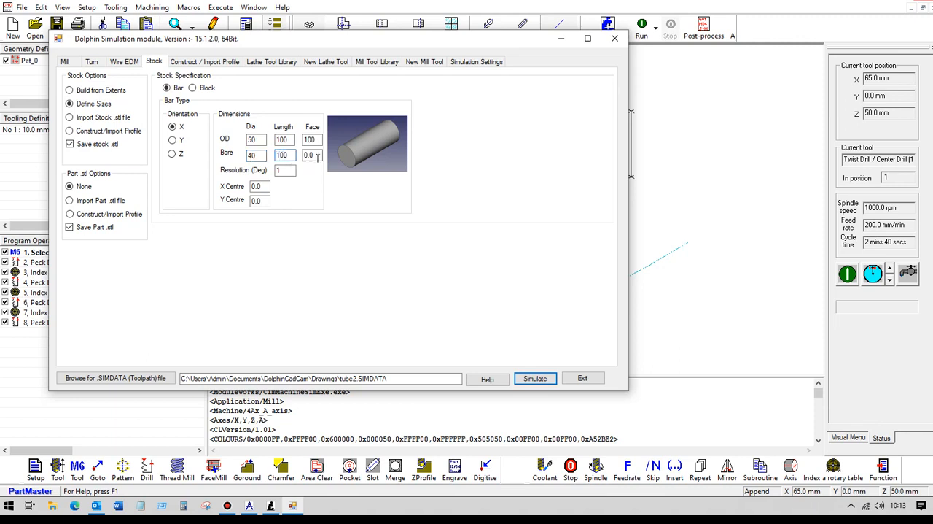
left_click_drag(317, 158, 303, 156)
type("1")
Launch the machine simulation with the tube stock and play it.
left_click(536, 379)
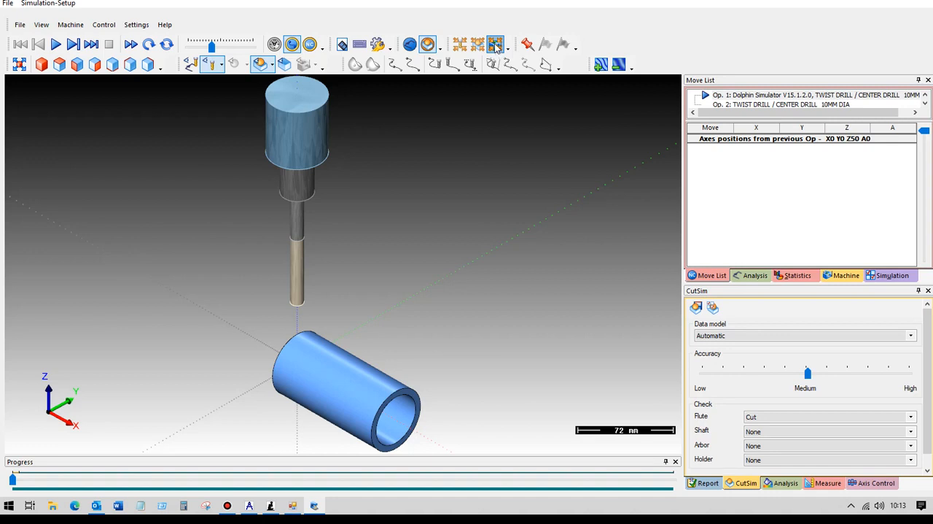
left_click(56, 45)
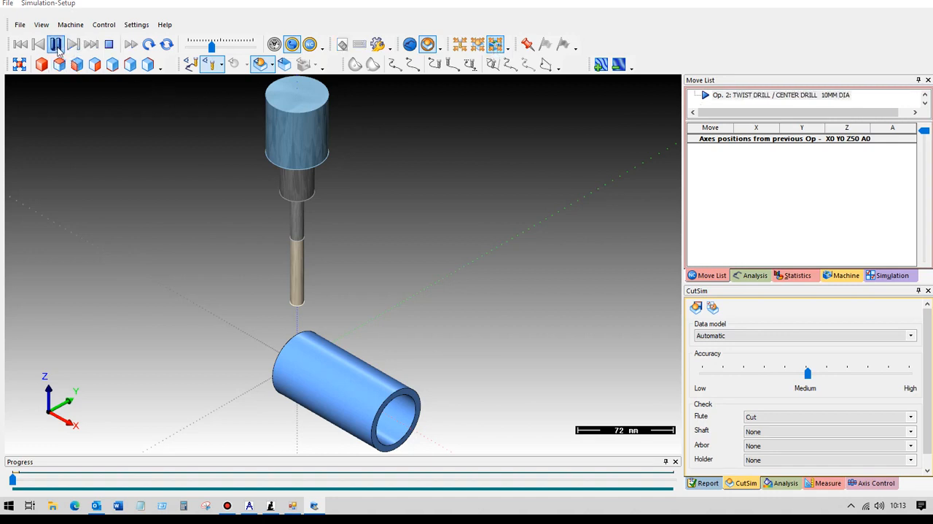